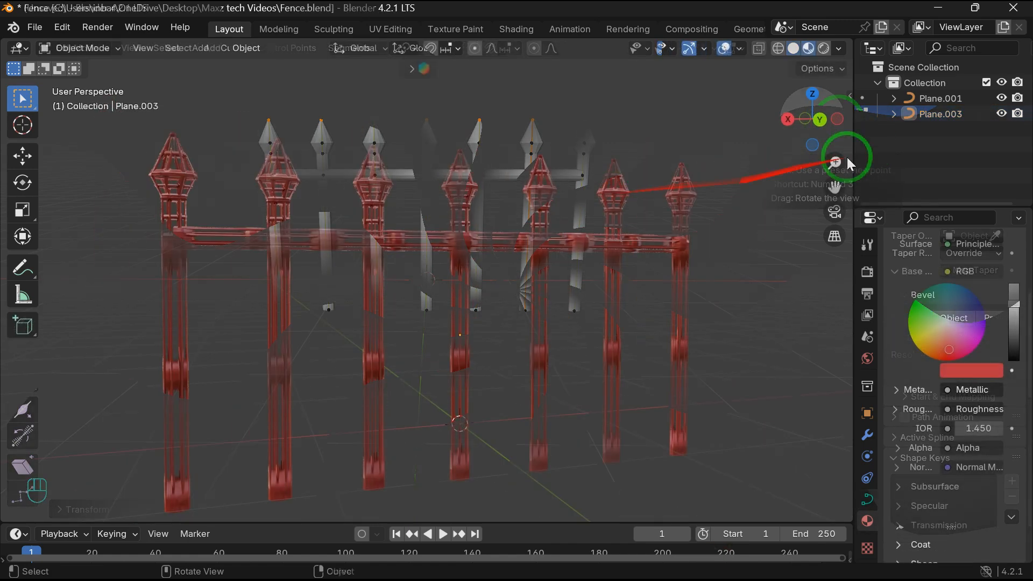
{"action": "left_click_drag", "start_coordinate": [842, 115], "coordinate": [422, 144]}
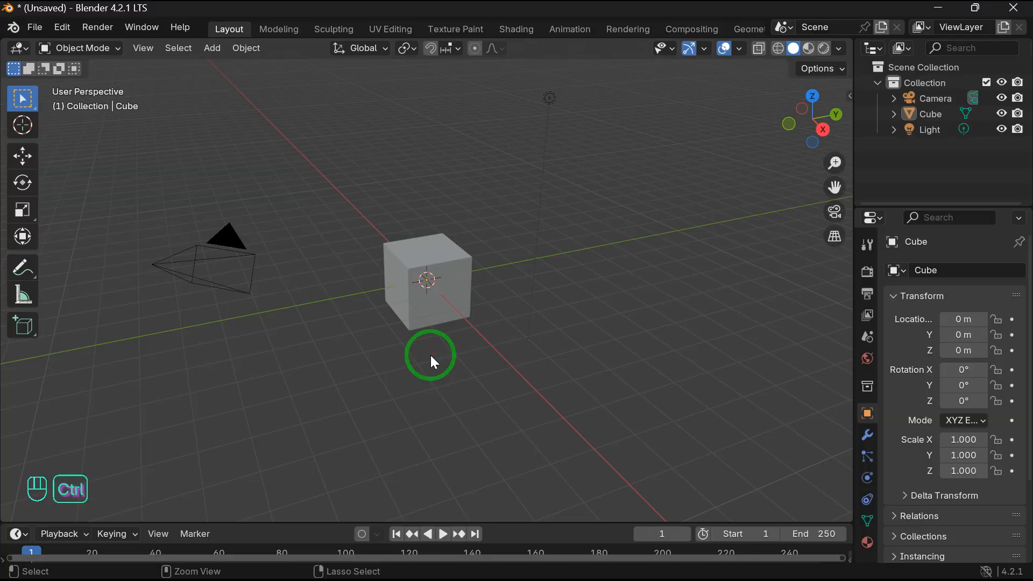
Step: Delete all the default objects from the scene
{"action": "key", "text": "ctrl+a"}
{"action": "left_click", "coordinate": [572, 391]}
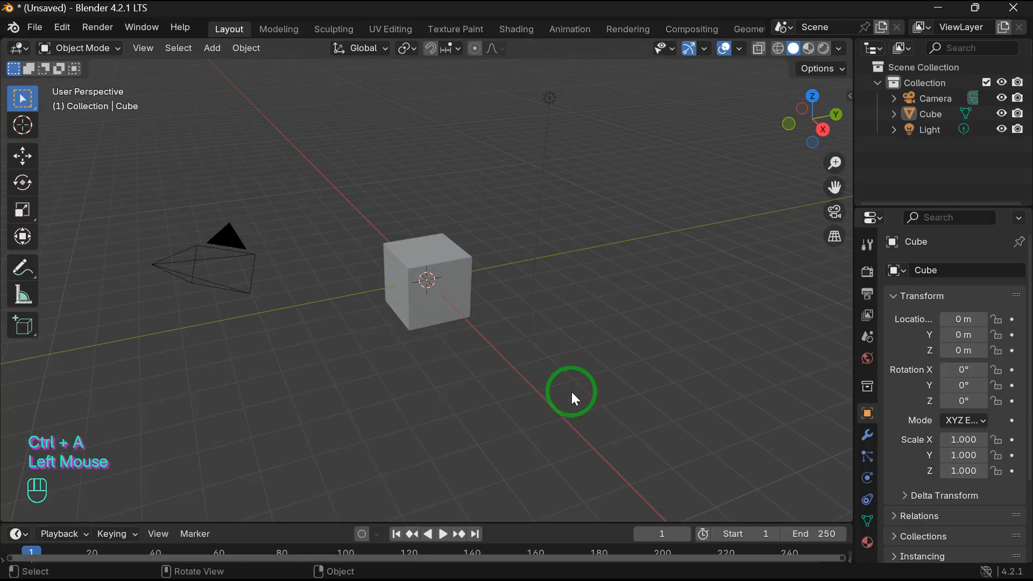
{"action": "key", "text": "a"}
{"action": "key", "text": "Delete"}
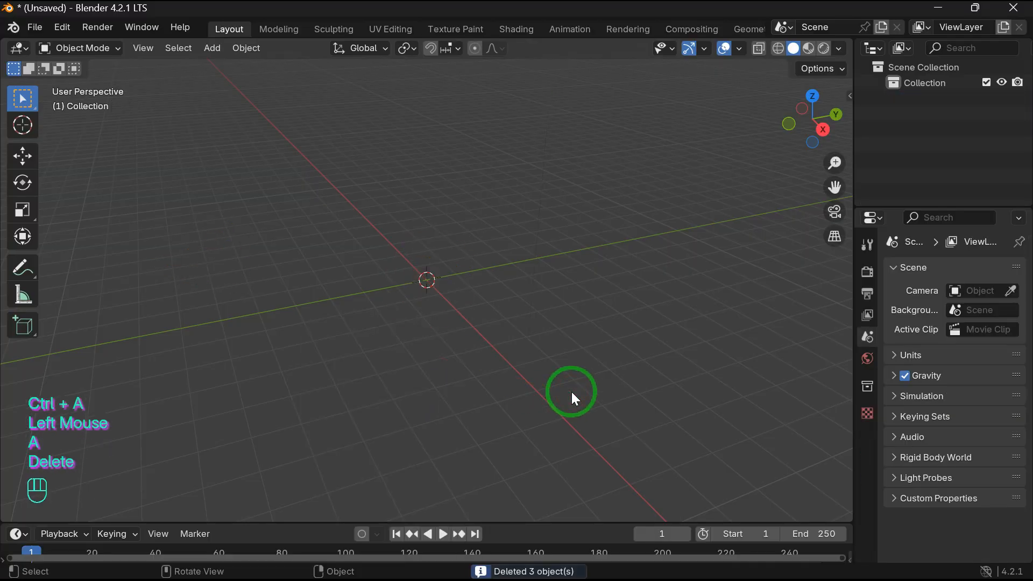
Step: Add a mesh plane at the origin and rotate it 90° about the global X axis so it stands upright
{"action": "key", "text": "shift+a"}
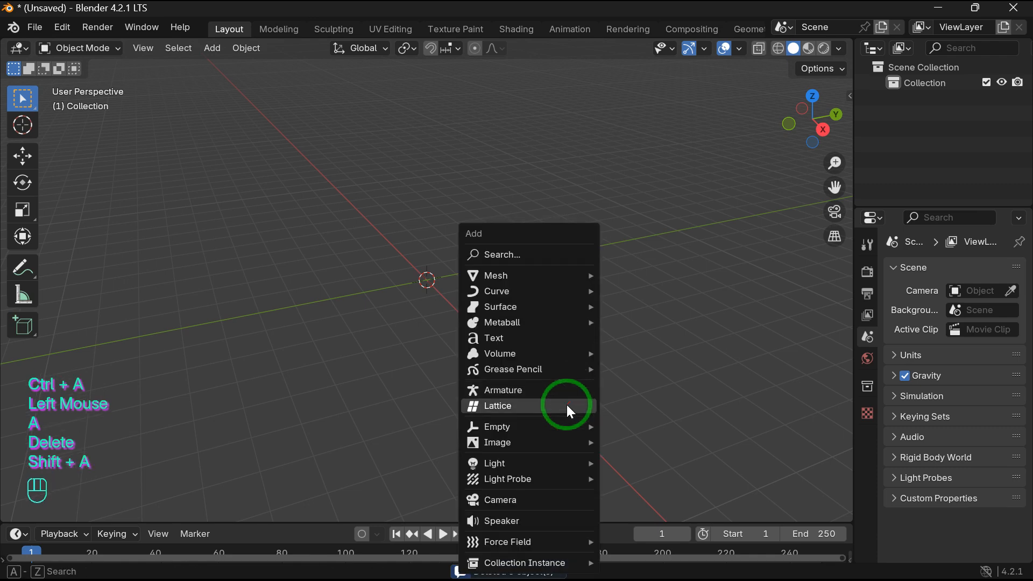
{"action": "mouse_move", "coordinate": [541, 275]}
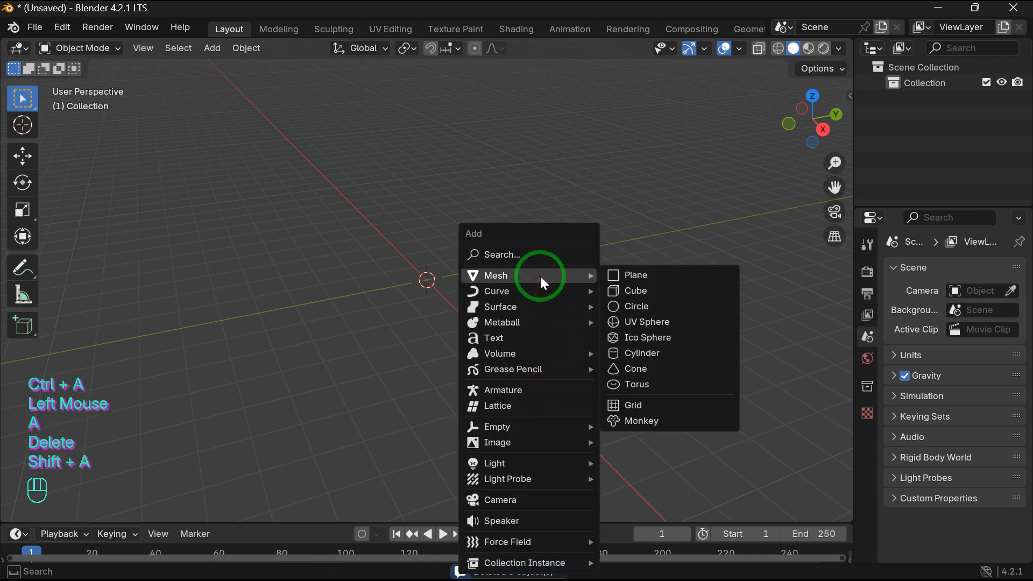
{"action": "left_click", "coordinate": [647, 273]}
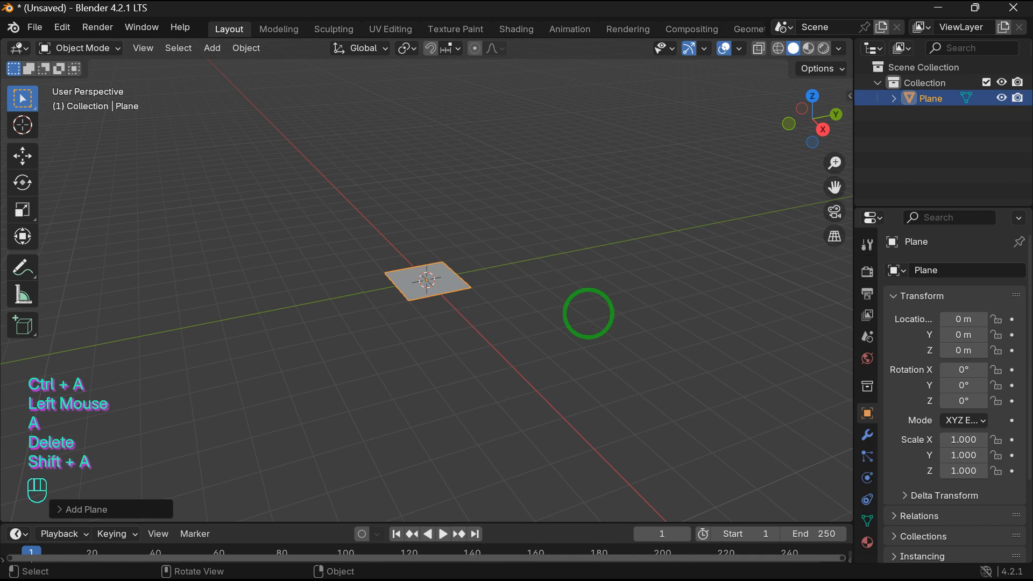
{"action": "key", "text": "r"}
{"action": "type", "text": "x"}
{"action": "type", "text": "90"}
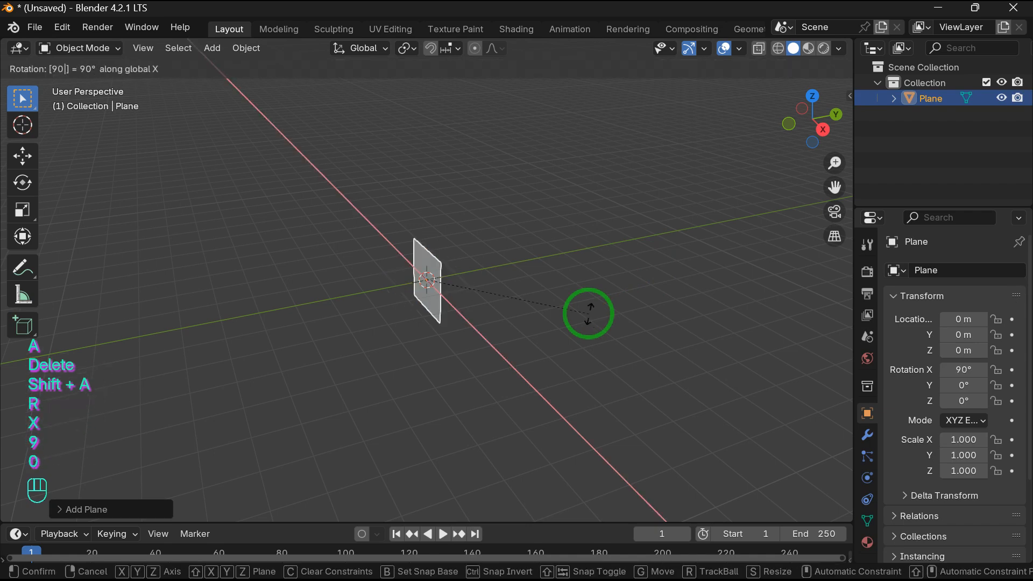
{"action": "left_click", "coordinate": [589, 314]}
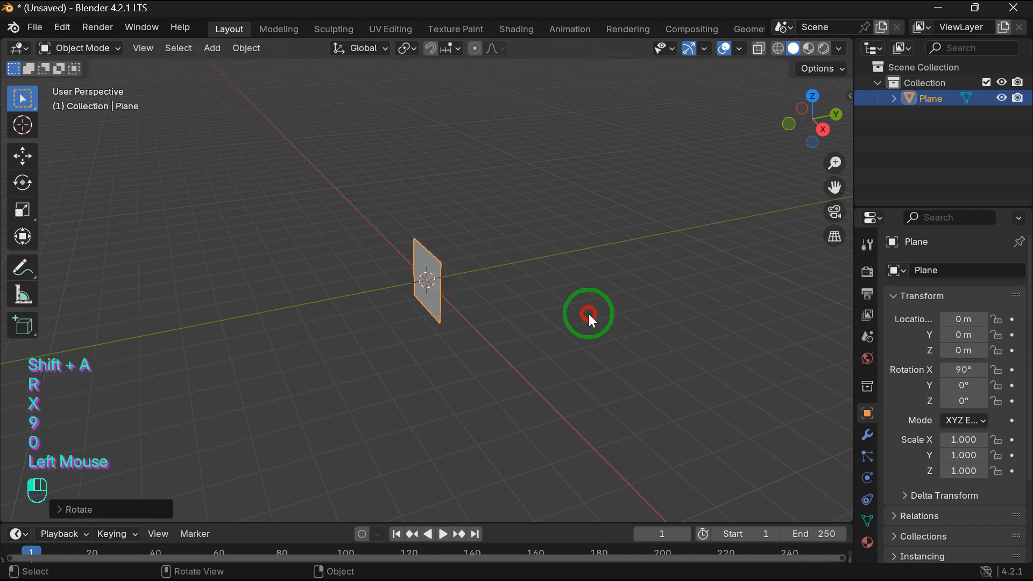
Step: Move the upright plane up along the Z axis to about 0.615 m
{"action": "left_click", "coordinate": [821, 129]}
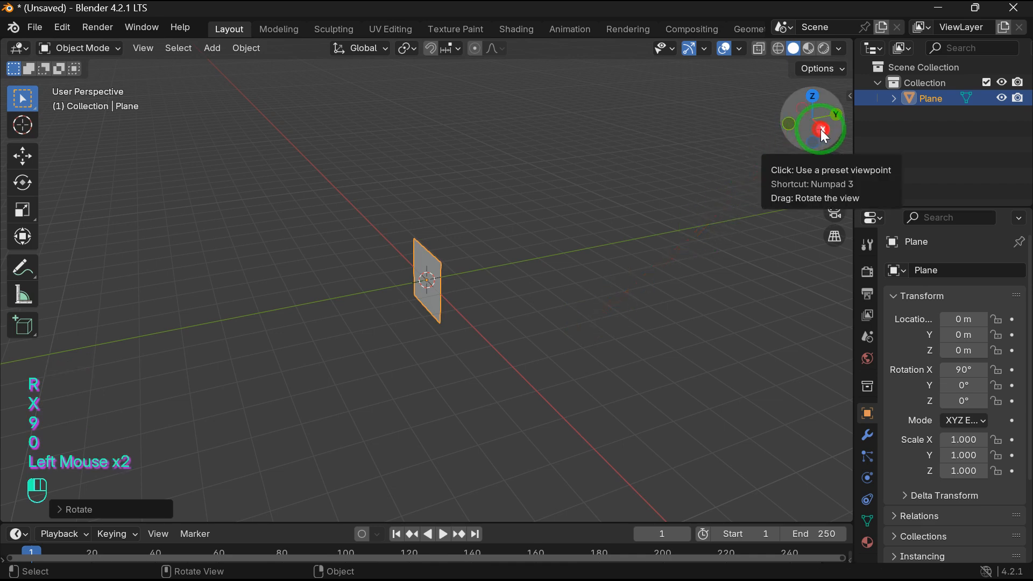
{"action": "left_click", "coordinate": [834, 121]}
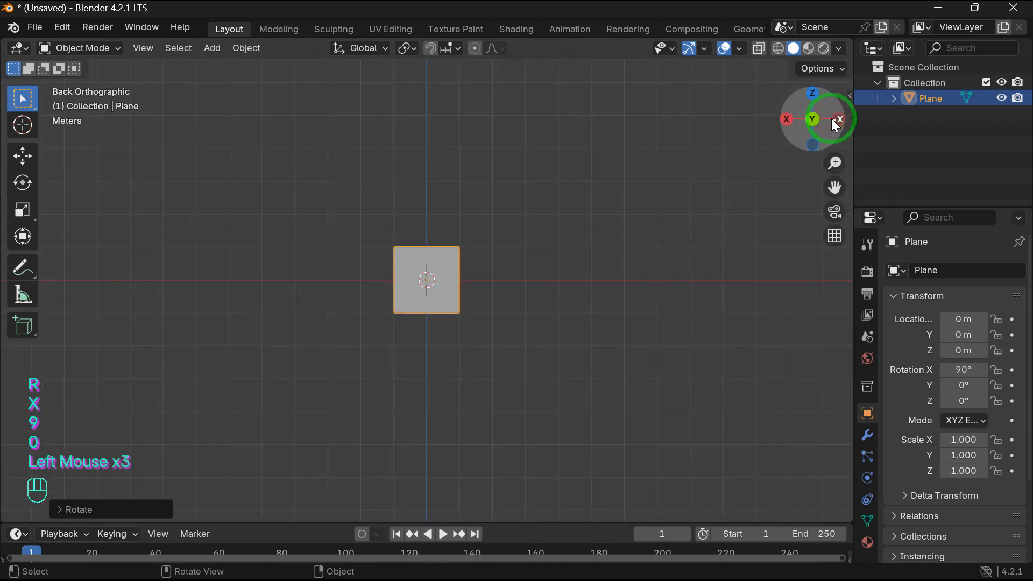
{"action": "left_click", "coordinate": [816, 121]}
{"action": "scroll", "coordinate": [682, 226], "scroll_direction": "up", "scroll_amount": 3}
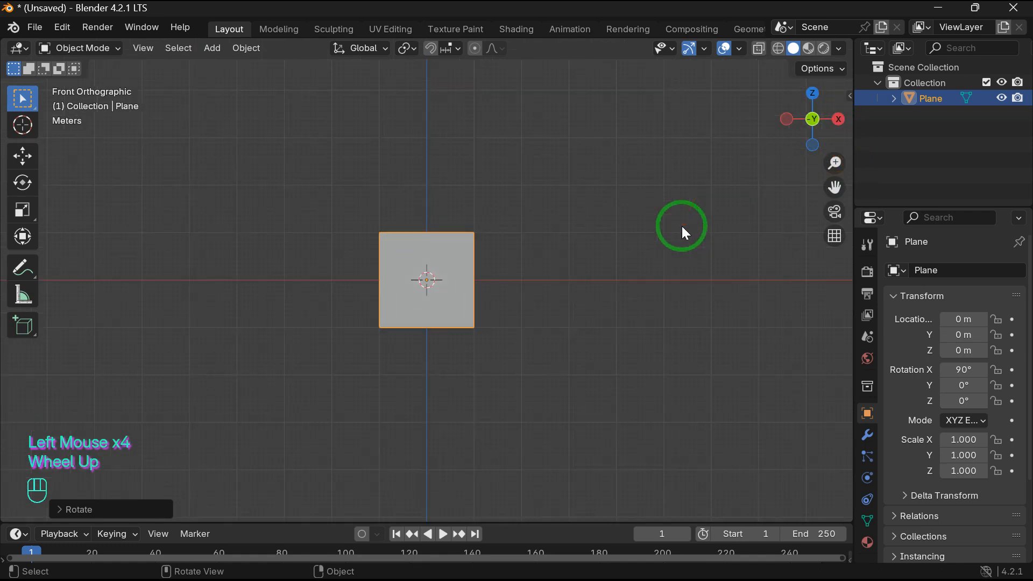
{"action": "left_click_drag", "start_coordinate": [797, 125], "coordinate": [782, 212]}
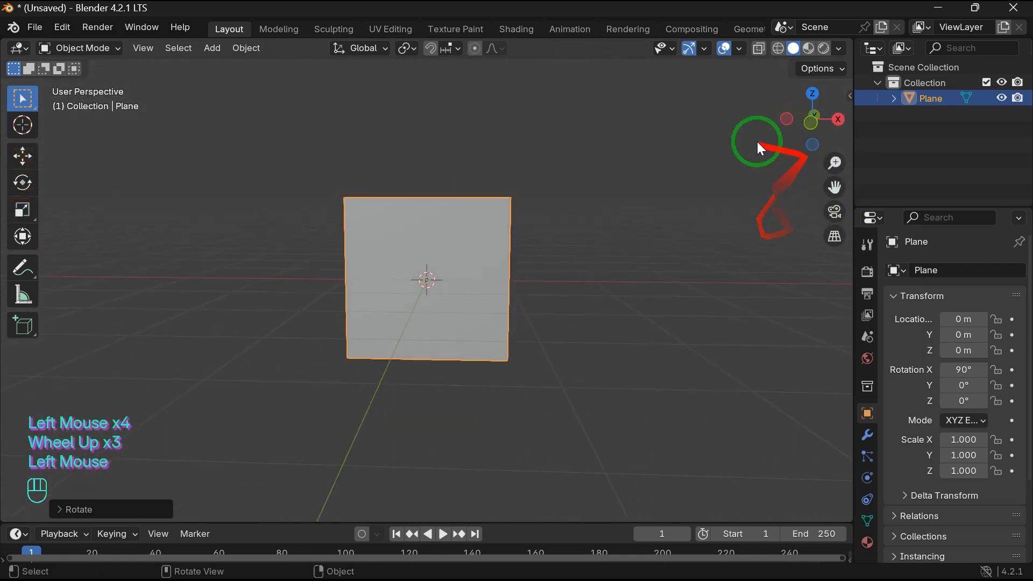
{"action": "left_click", "coordinate": [427, 279]}
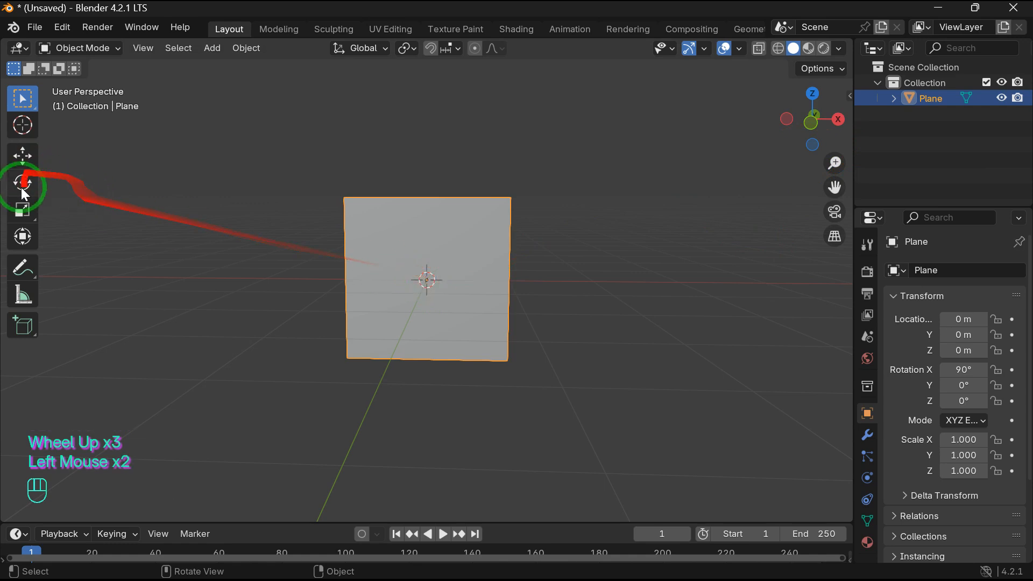
{"action": "left_click", "coordinate": [25, 157]}
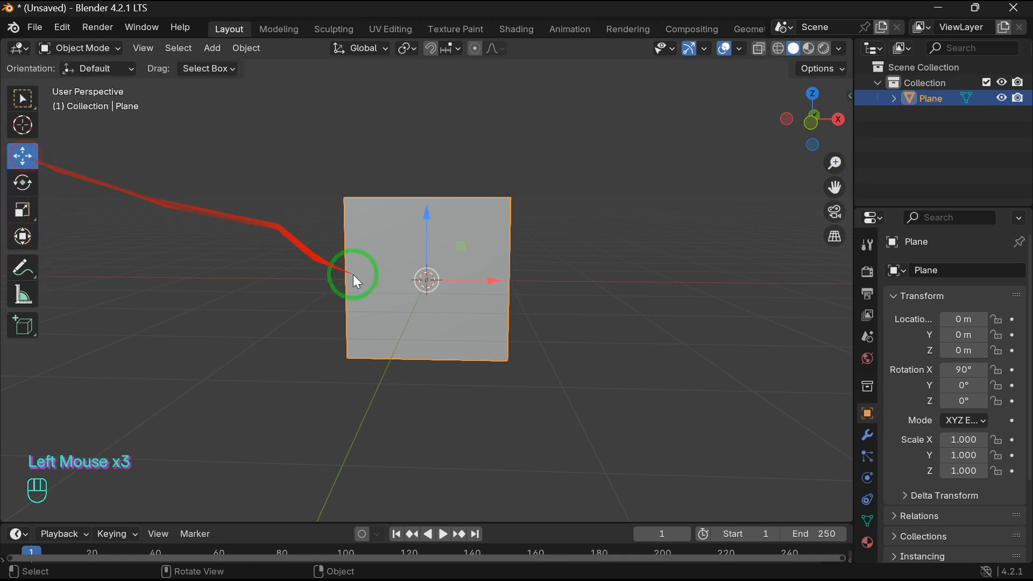
{"action": "left_click_drag", "start_coordinate": [426, 222], "coordinate": [438, 161]}
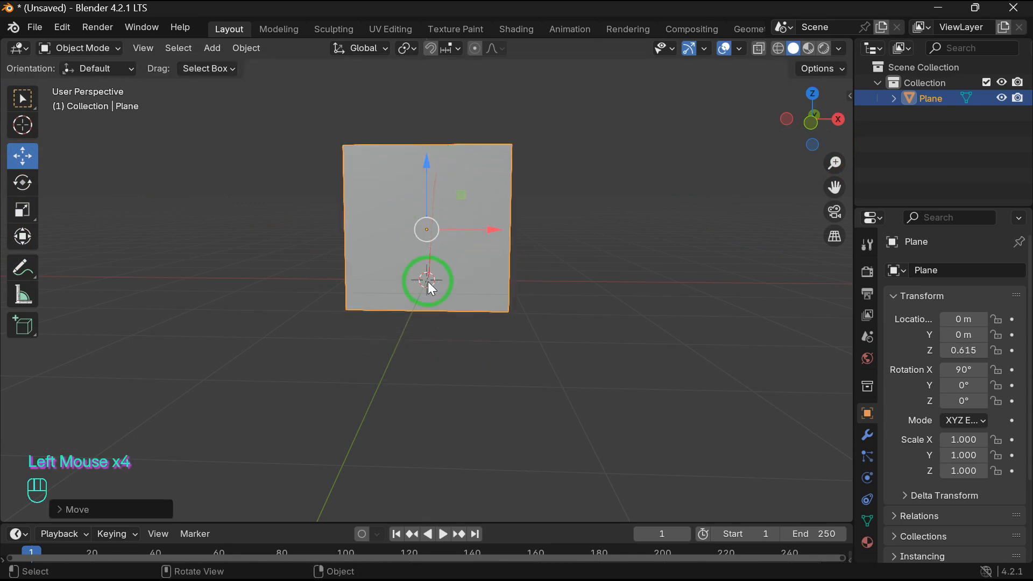
{"action": "left_click", "coordinate": [422, 263]}
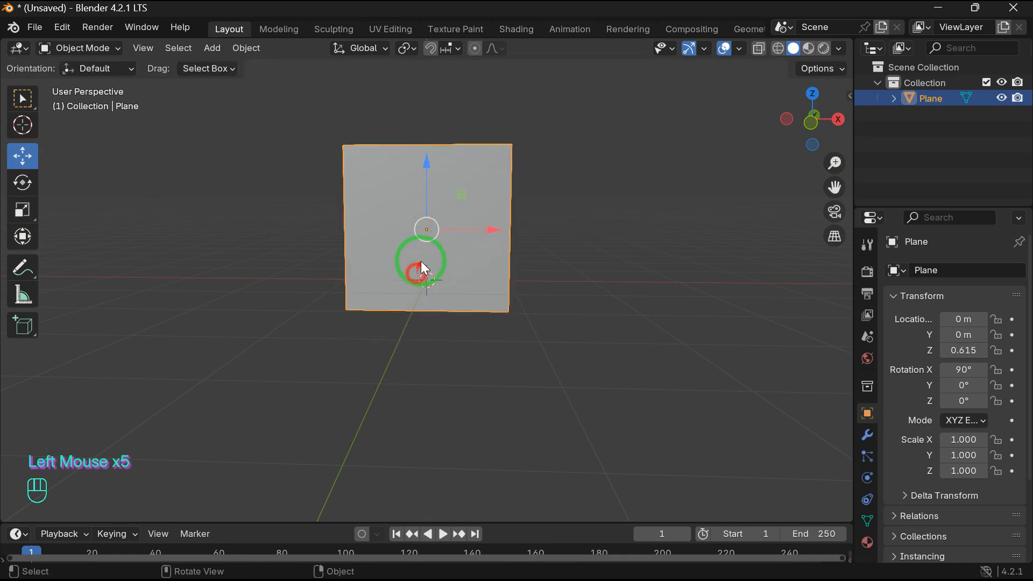
Step: Stretch the plane along the X axis to a scale of about 1.817 and return to the box selection tool
{"action": "left_click", "coordinate": [23, 236]}
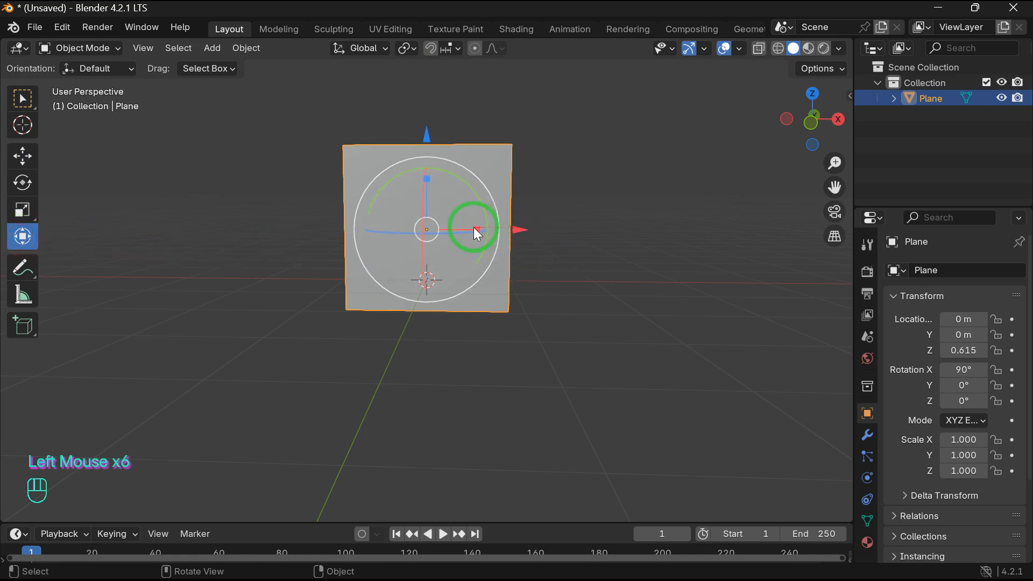
{"action": "left_click_drag", "start_coordinate": [477, 233], "coordinate": [522, 233]}
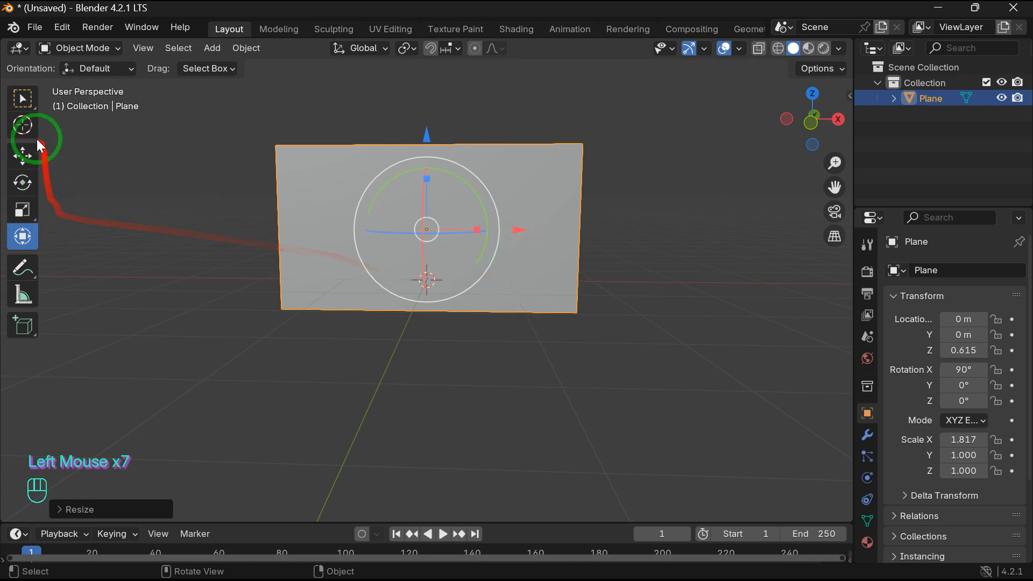
{"action": "left_click", "coordinate": [27, 100]}
{"action": "left_click", "coordinate": [477, 195]}
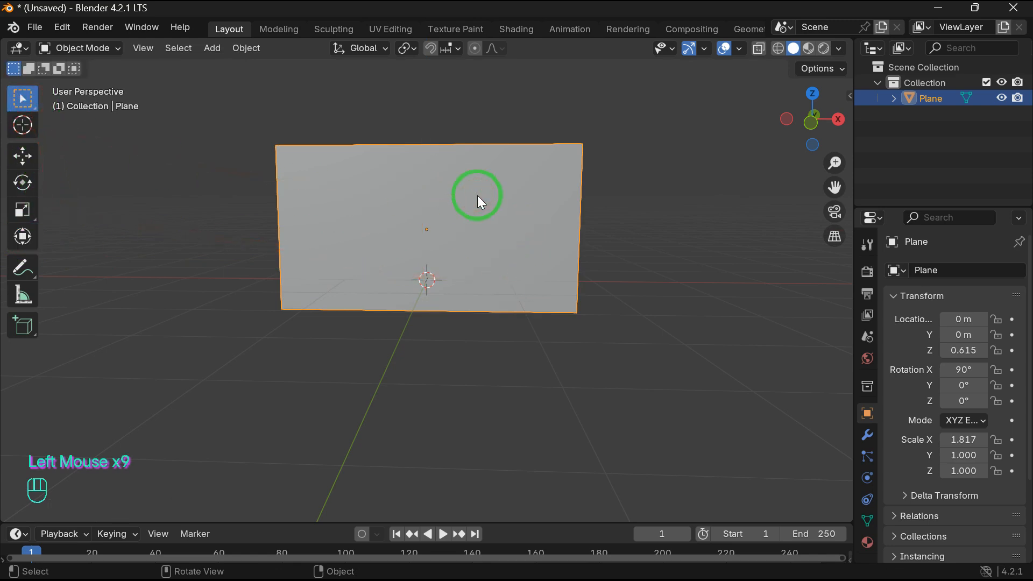
Step: Enter Edit Mode on the plane, use face selection and select its single face
{"action": "left_click", "coordinate": [80, 49]}
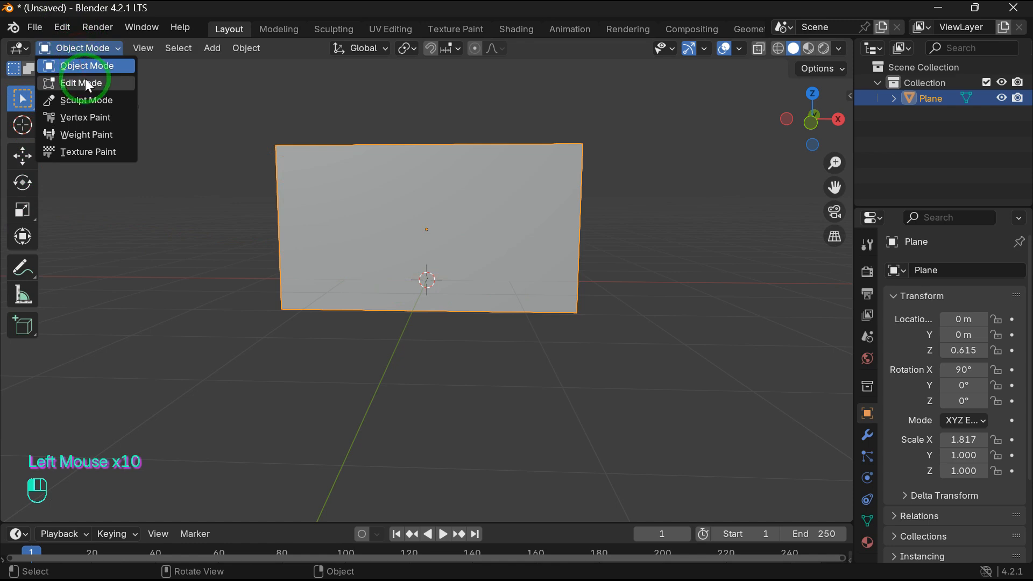
{"action": "left_click", "coordinate": [86, 83]}
{"action": "left_click", "coordinate": [399, 208]}
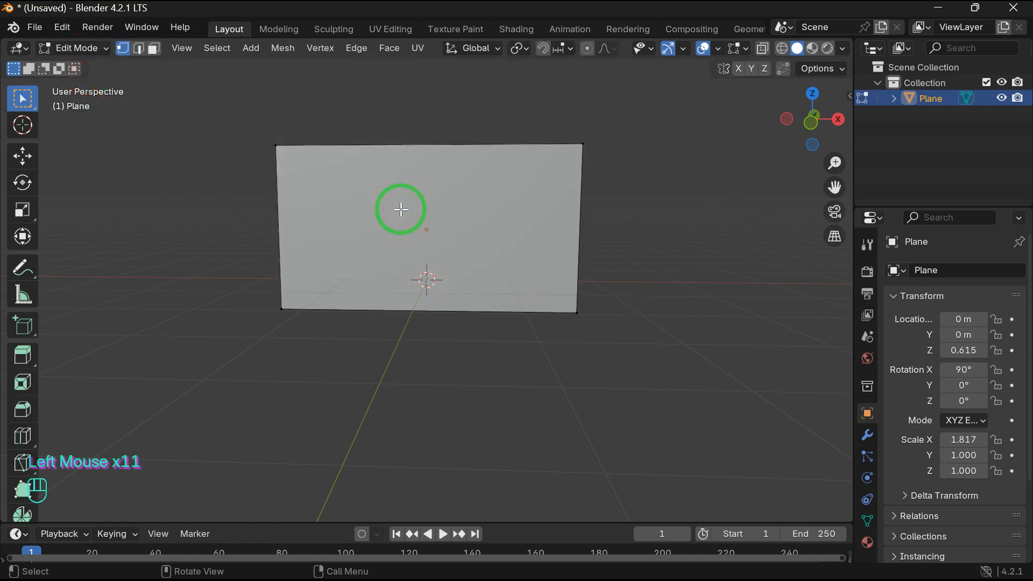
{"action": "left_click", "coordinate": [156, 49]}
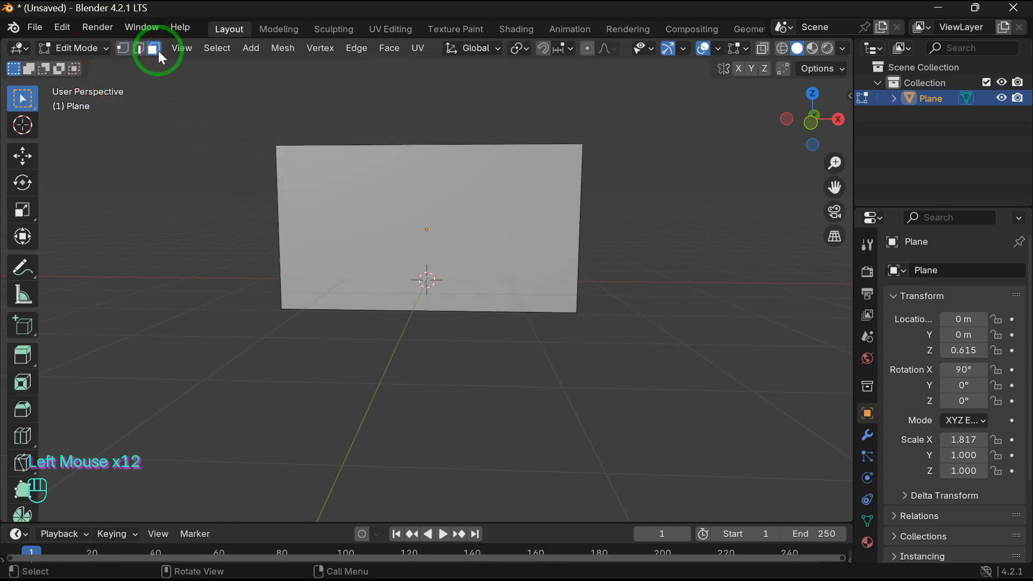
{"action": "left_click", "coordinate": [356, 193]}
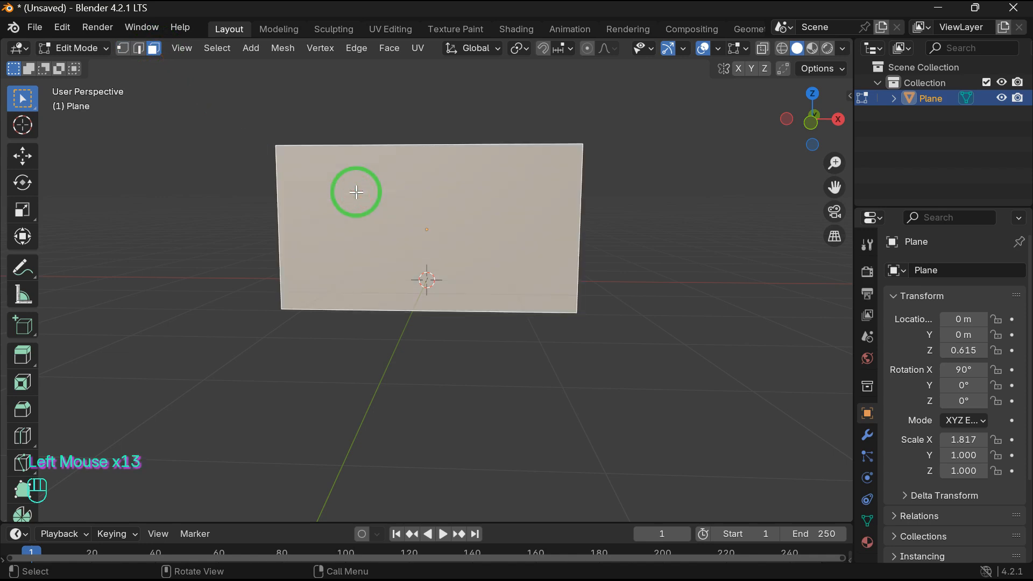
Step: Add one horizontal loop cut near the plane's upper edge with a slide of about -0.645, and separate that edge into its own object
{"action": "key", "text": "ctrl"}
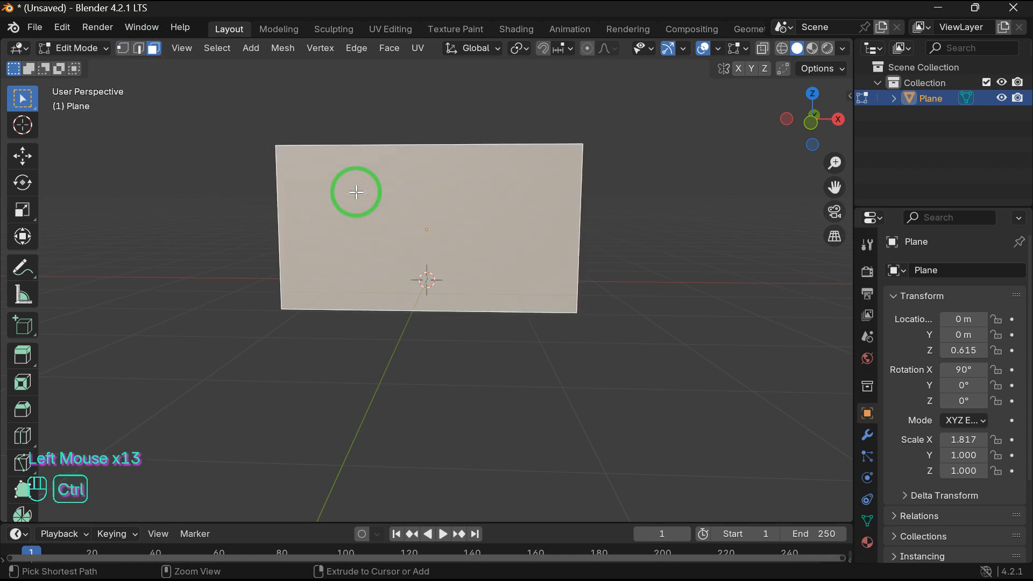
{"action": "key", "text": "ctrl+r"}
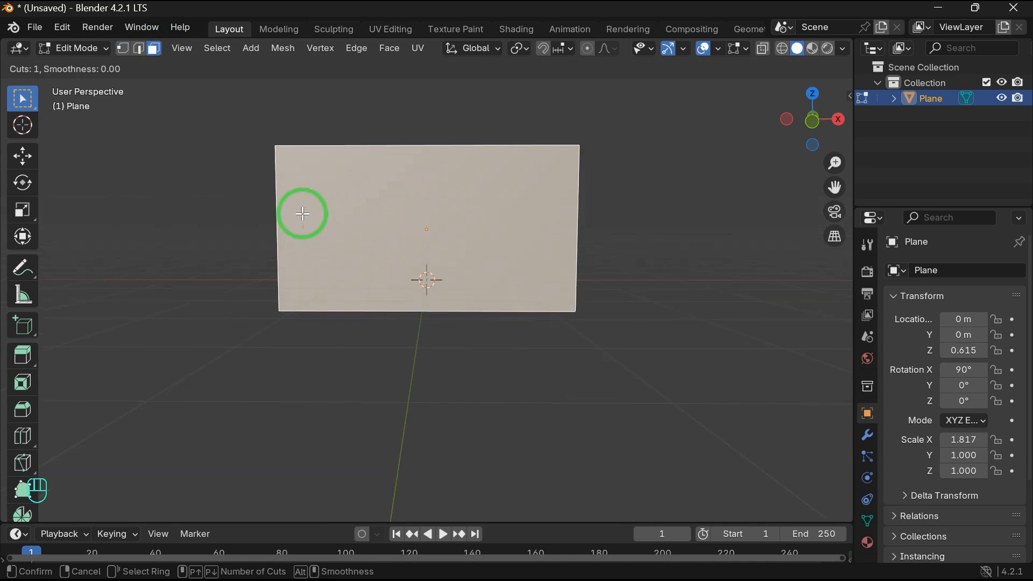
{"action": "left_click", "coordinate": [302, 223]}
{"action": "left_click_drag", "start_coordinate": [307, 197], "coordinate": [308, 172]}
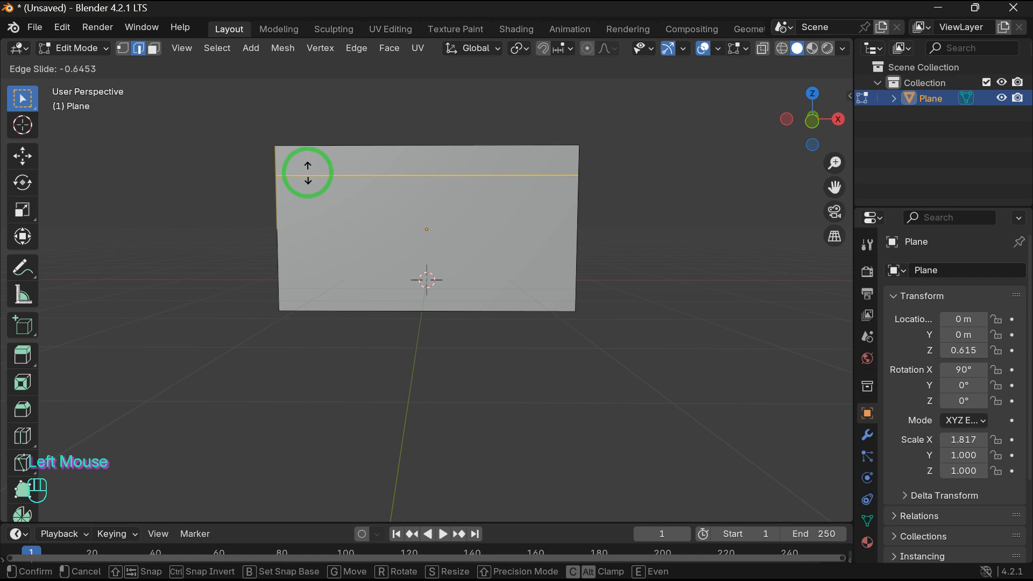
{"action": "left_click", "coordinate": [308, 172]}
{"action": "left_click", "coordinate": [307, 173]}
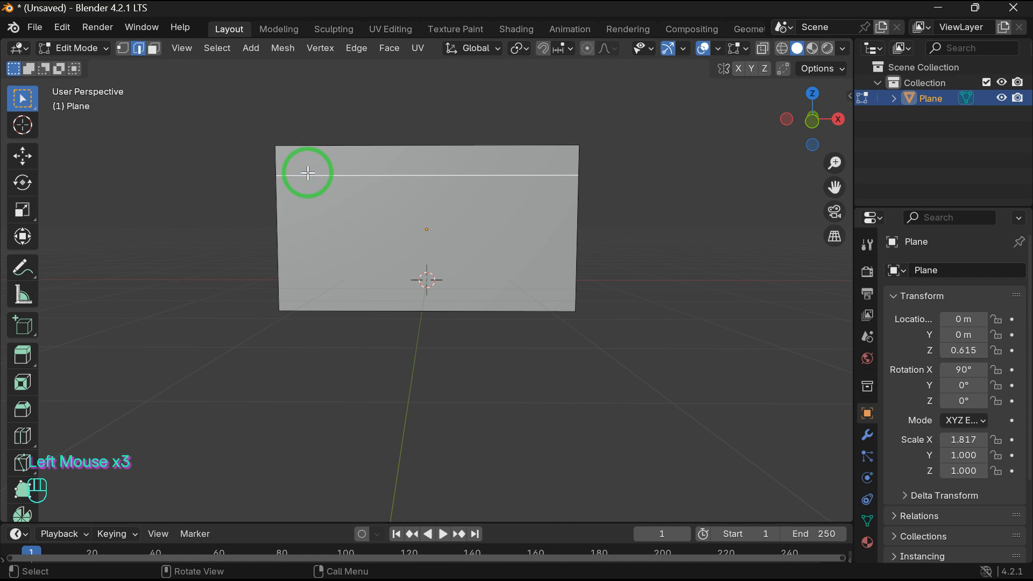
{"action": "key", "text": "p"}
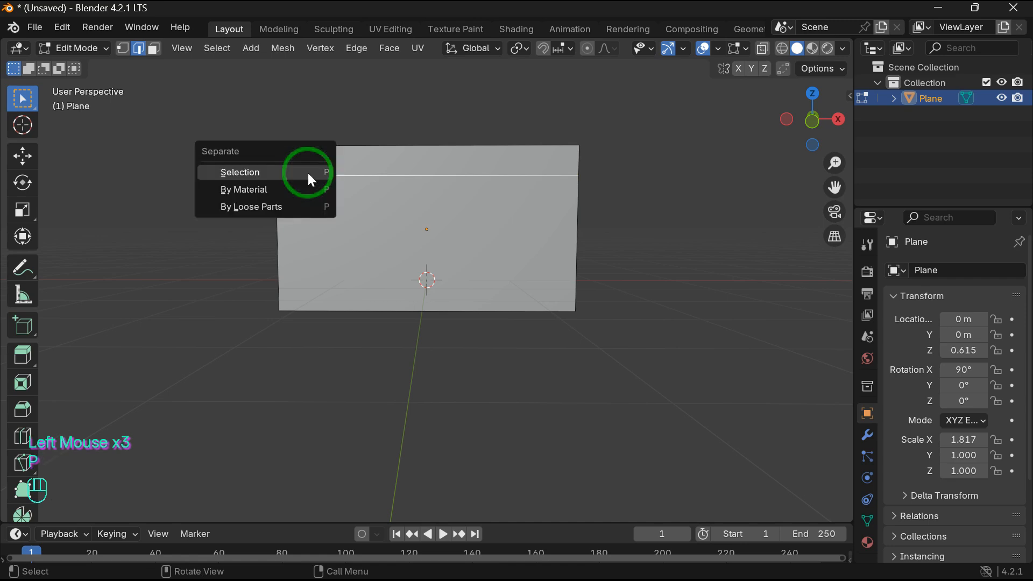
{"action": "left_click", "coordinate": [269, 170]}
Step: Select both plane faces, add five evenly spaced vertical loop cuts without sliding them, and separate the cut edges into their own object
{"action": "key", "text": "3"}
{"action": "left_click", "coordinate": [400, 154]}
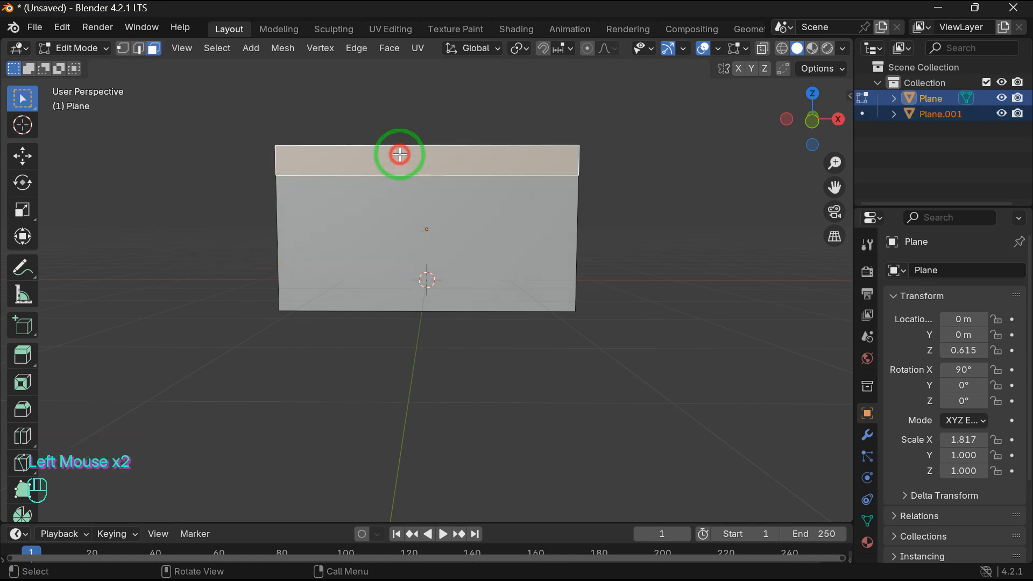
{"action": "left_click", "coordinate": [405, 215], "text": "shift"}
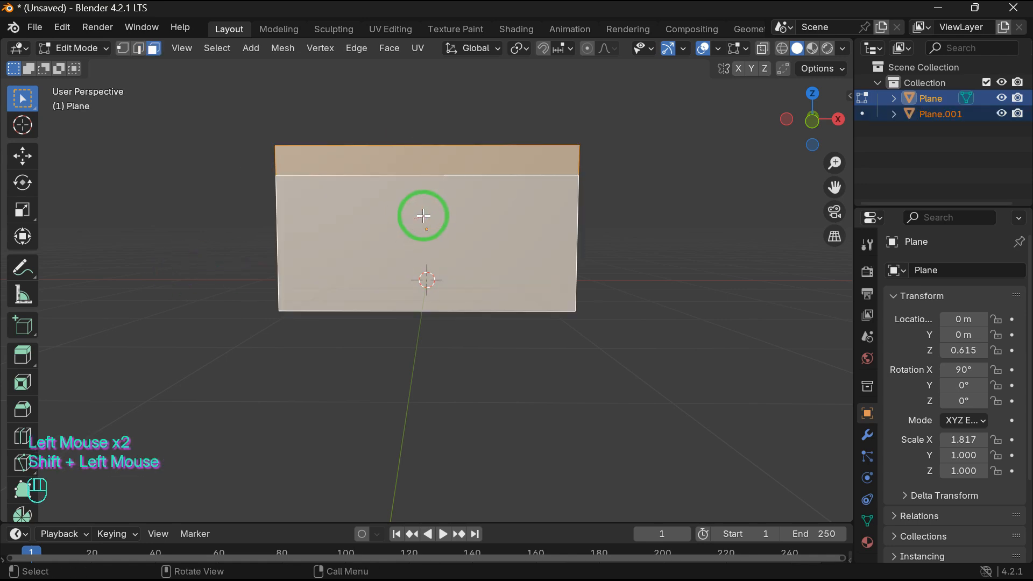
{"action": "key", "text": "ctrl+r"}
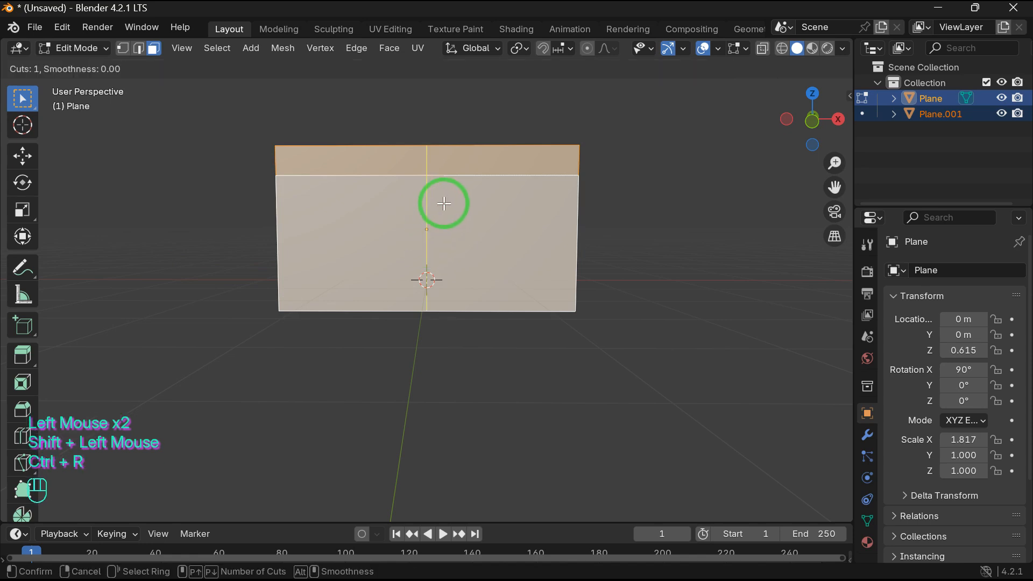
{"action": "scroll", "coordinate": [444, 204], "scroll_direction": "up", "scroll_amount": 3}
{"action": "scroll", "coordinate": [444, 204], "scroll_direction": "up", "scroll_amount": 1}
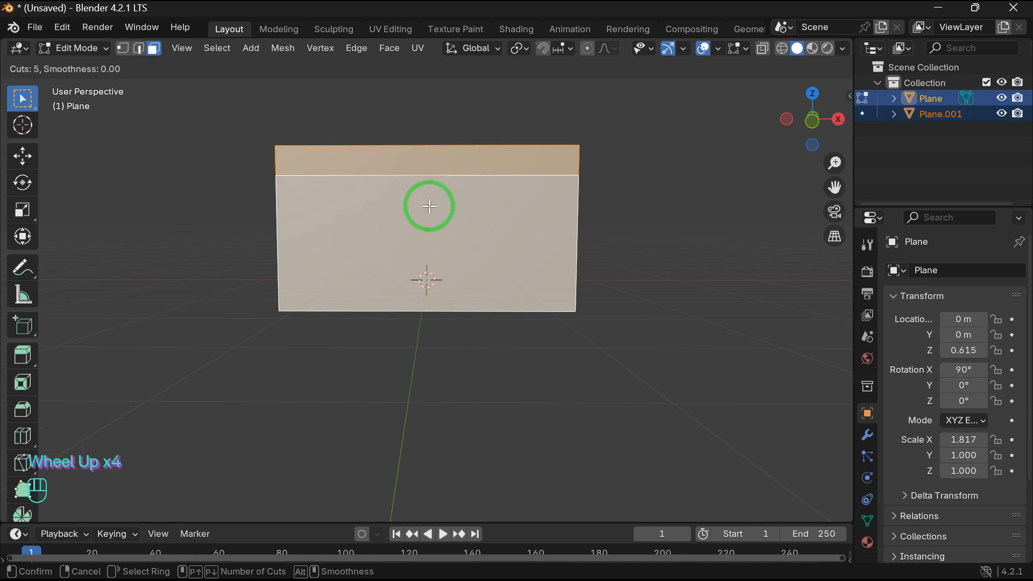
{"action": "left_click", "coordinate": [418, 179]}
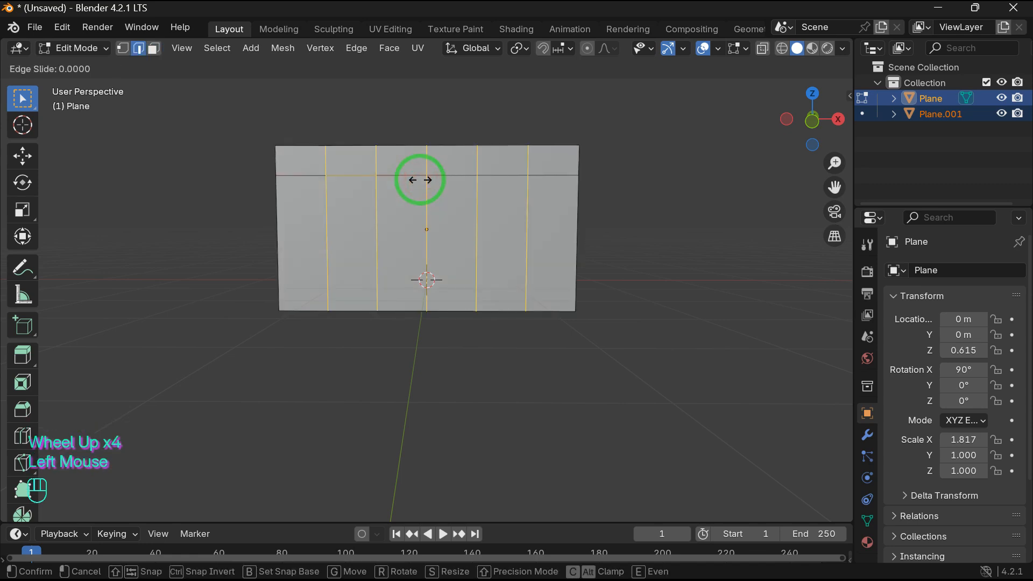
{"action": "key", "text": "p"}
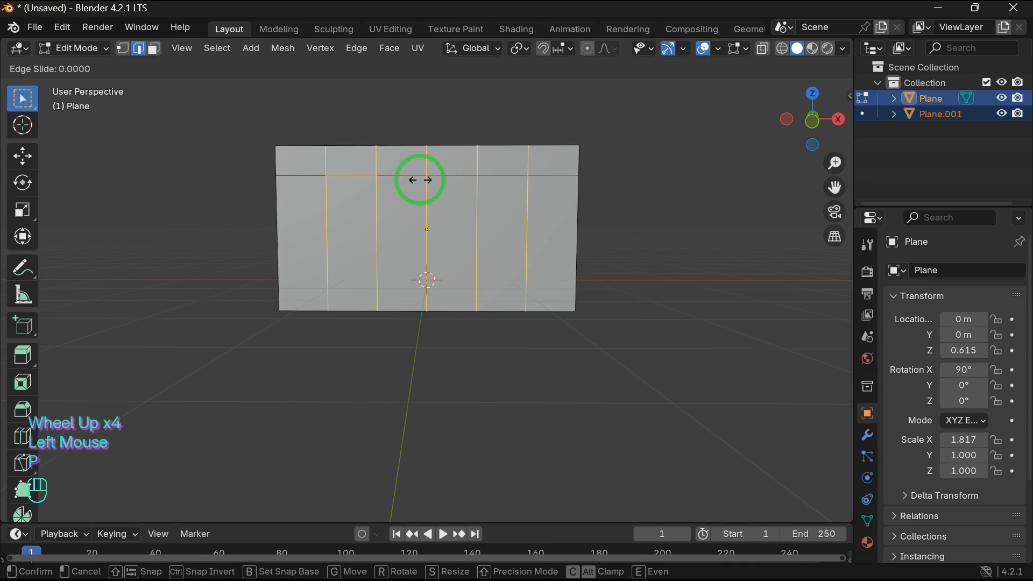
{"action": "key", "text": "p"}
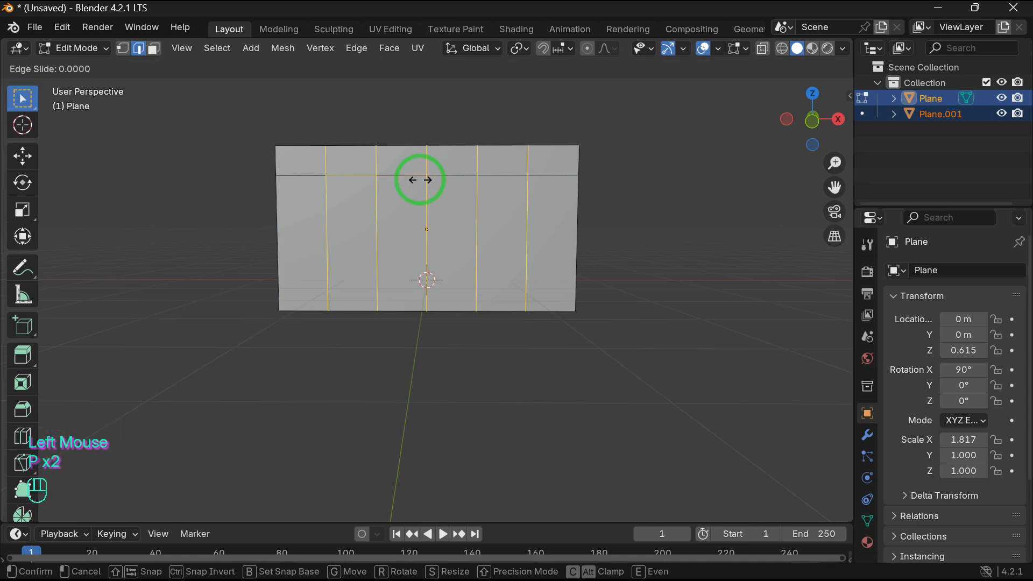
{"action": "left_click", "coordinate": [420, 180]}
{"action": "key", "text": "p"}
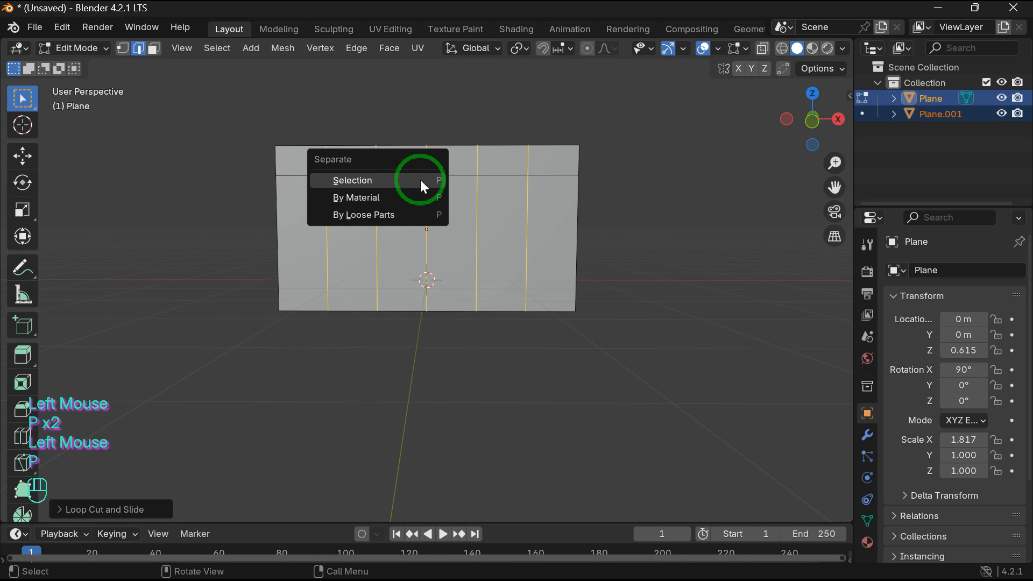
{"action": "left_click", "coordinate": [421, 179]}
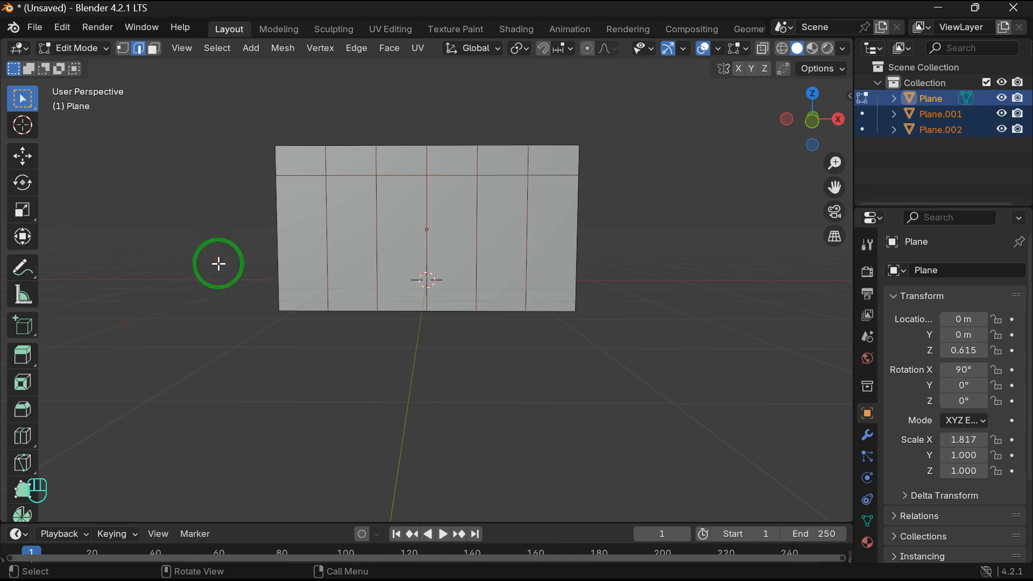
Step: Select all vertical edges of both face rows as edge rings, including the outer sides, and separate them into their own object
{"action": "key", "text": "ctrl+alt"}
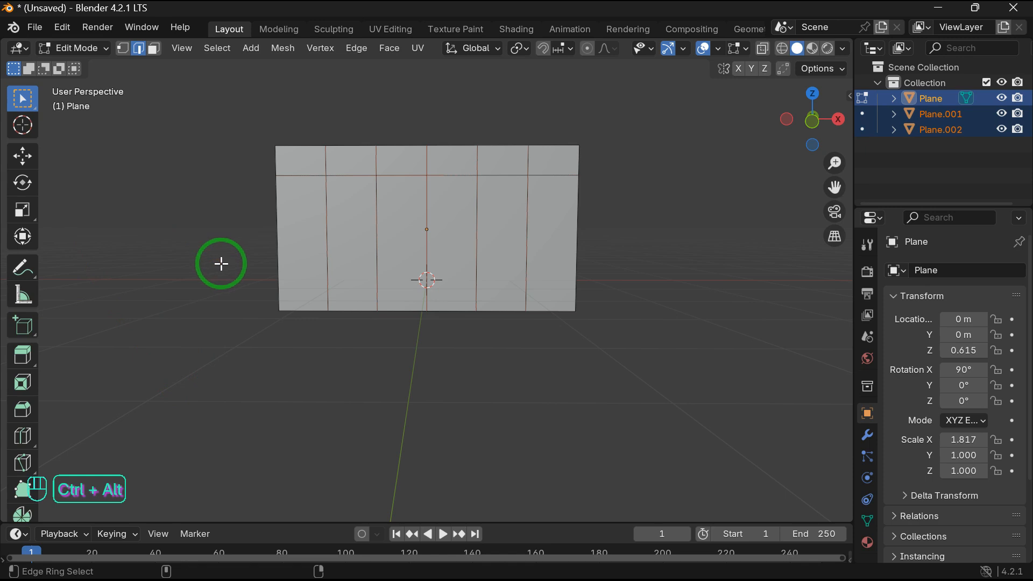
{"action": "left_click", "coordinate": [327, 243], "text": "ctrl+alt"}
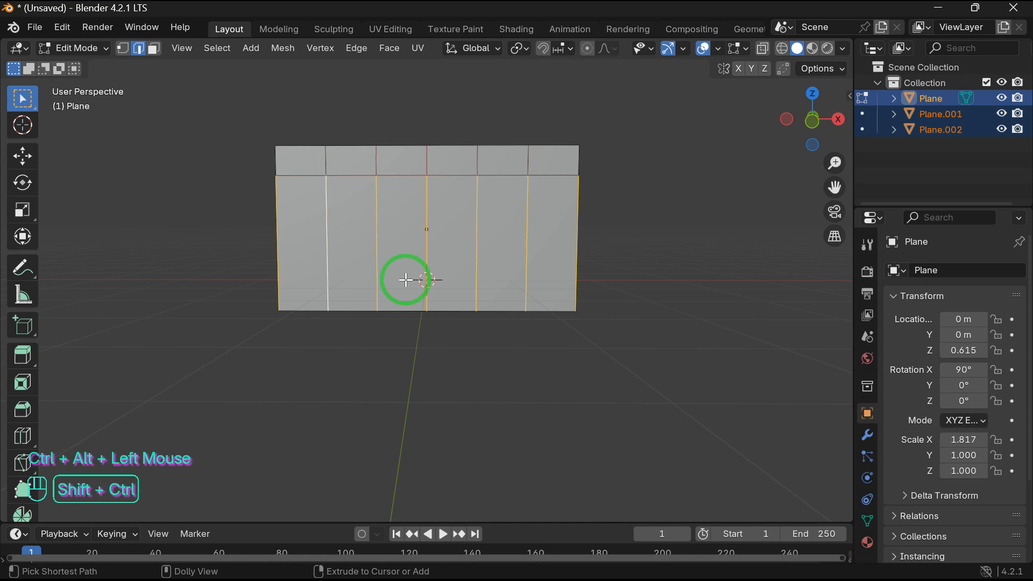
{"action": "left_click", "coordinate": [376, 159], "text": "ctrl+alt+shift"}
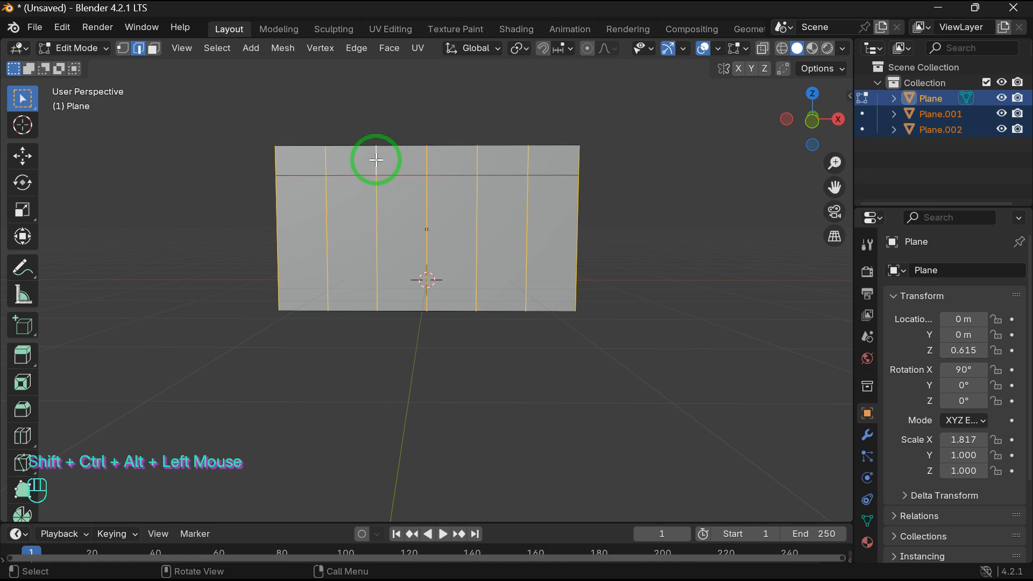
{"action": "key", "text": "p"}
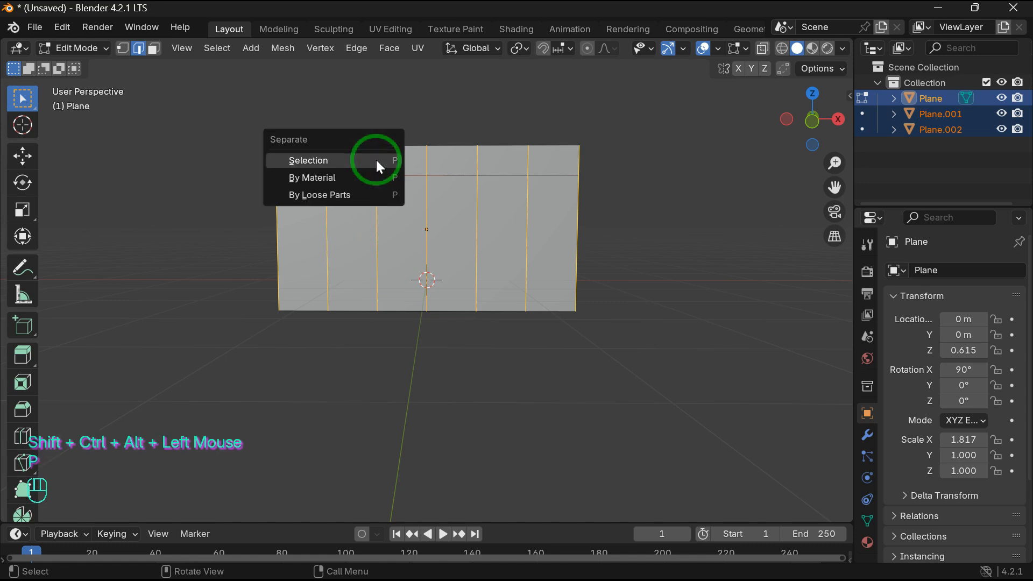
{"action": "left_click", "coordinate": [315, 157]}
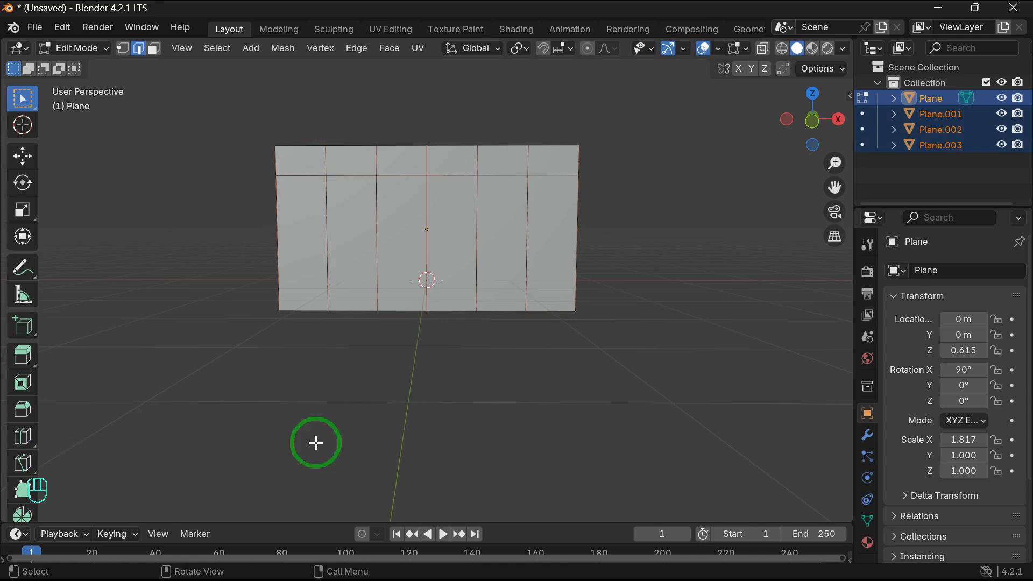
Step: Return to Object Mode and delete the redundant object holding only the inner vertical cut edges
{"action": "left_click", "coordinate": [102, 51]}
{"action": "left_click", "coordinate": [101, 63]}
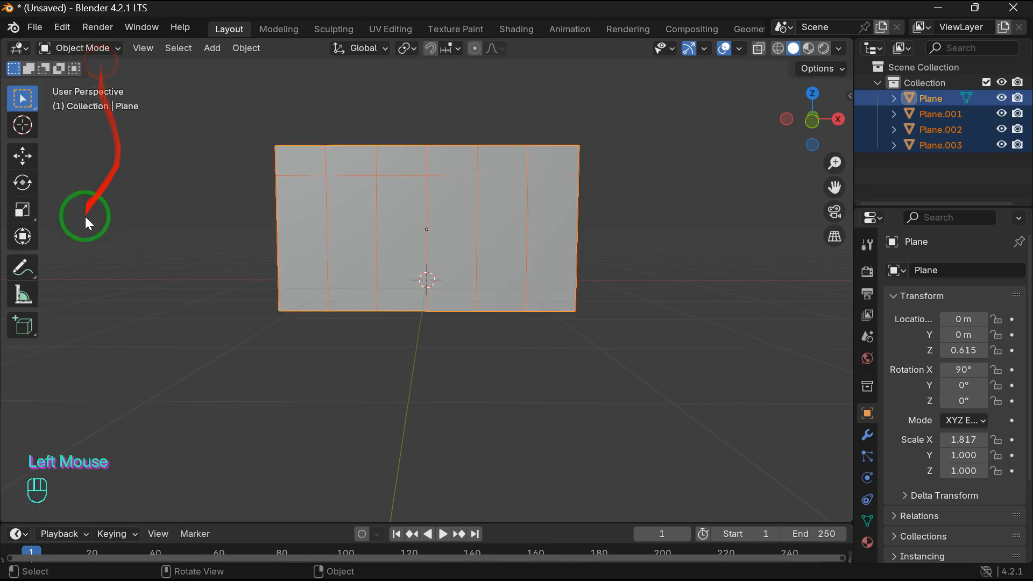
{"action": "left_click", "coordinate": [427, 230]}
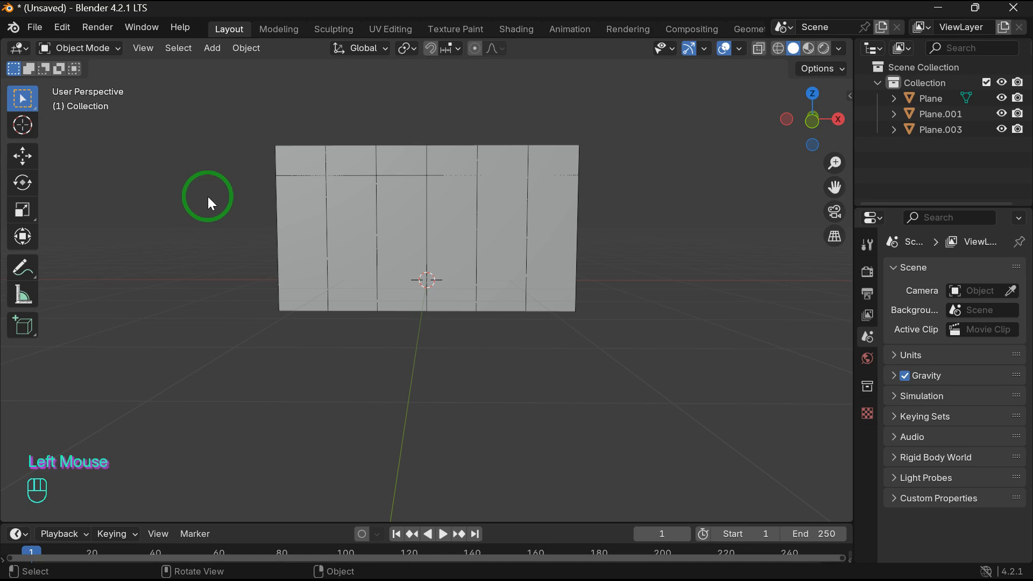
Step: Delete the original filled plane, keeping only the separated rail and post edges
{"action": "left_click_drag", "start_coordinate": [837, 122], "coordinate": [813, 129]}
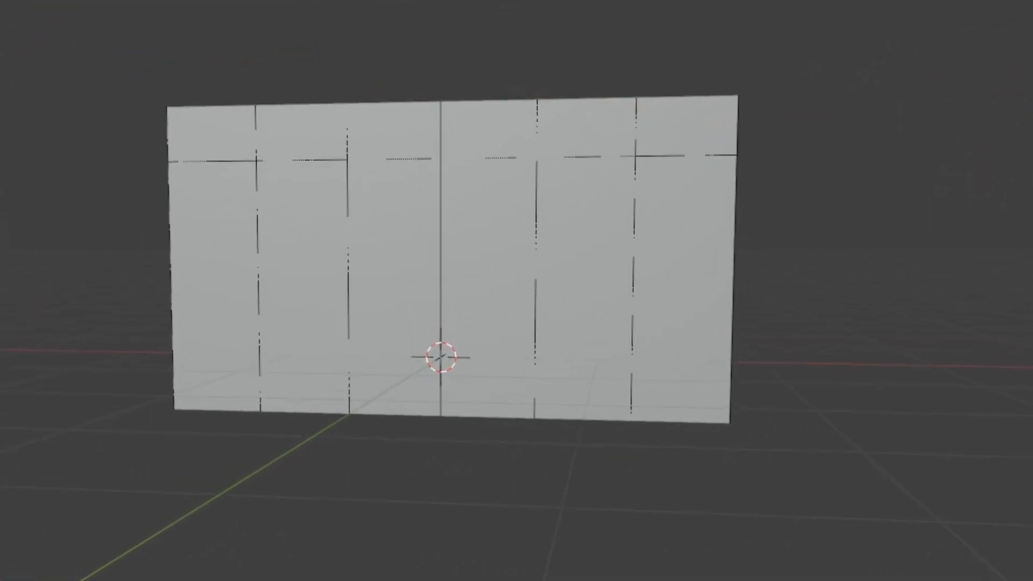
{"action": "left_click", "coordinate": [257, 265]}
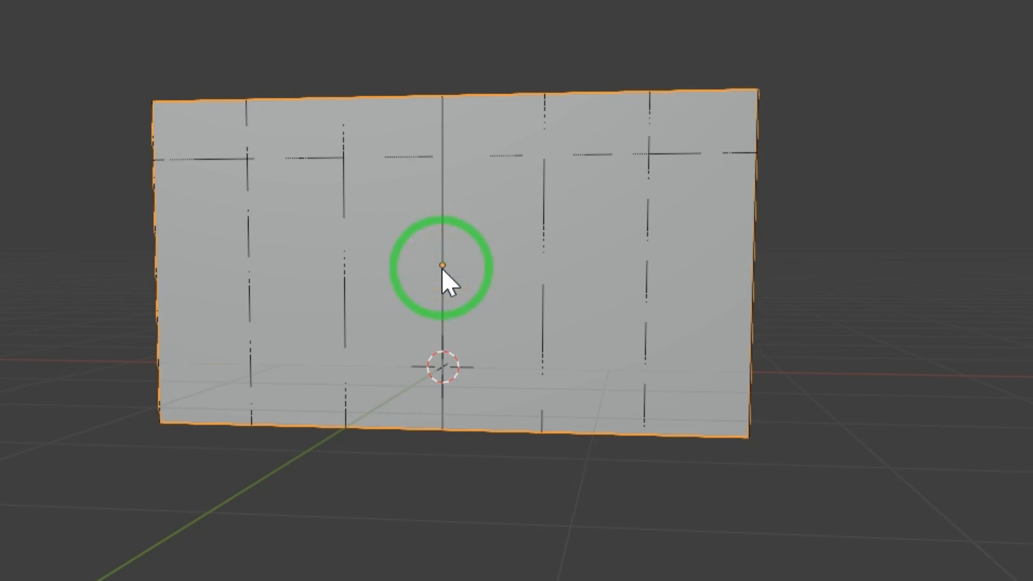
{"action": "key", "text": "x"}
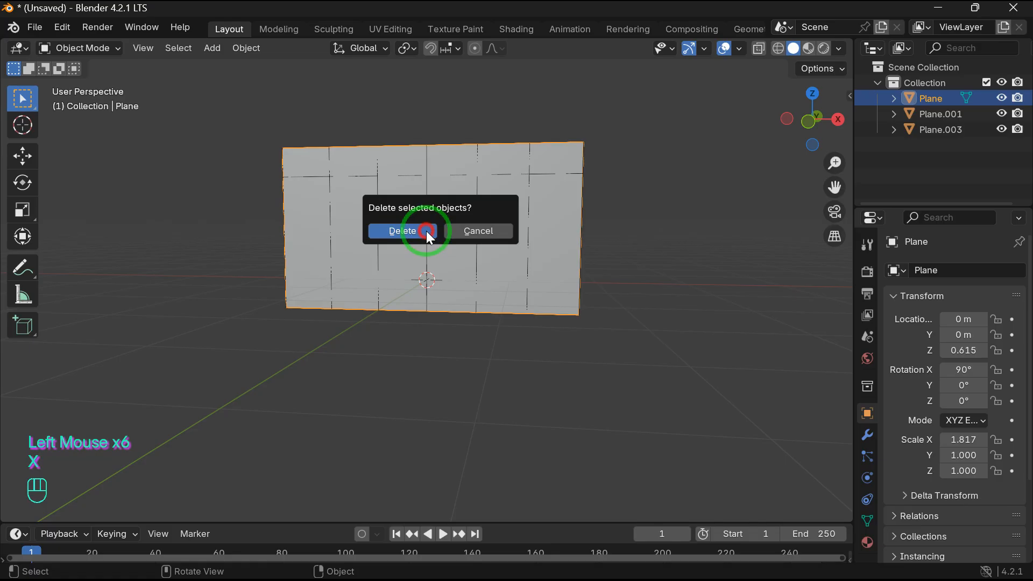
{"action": "left_click", "coordinate": [443, 271]}
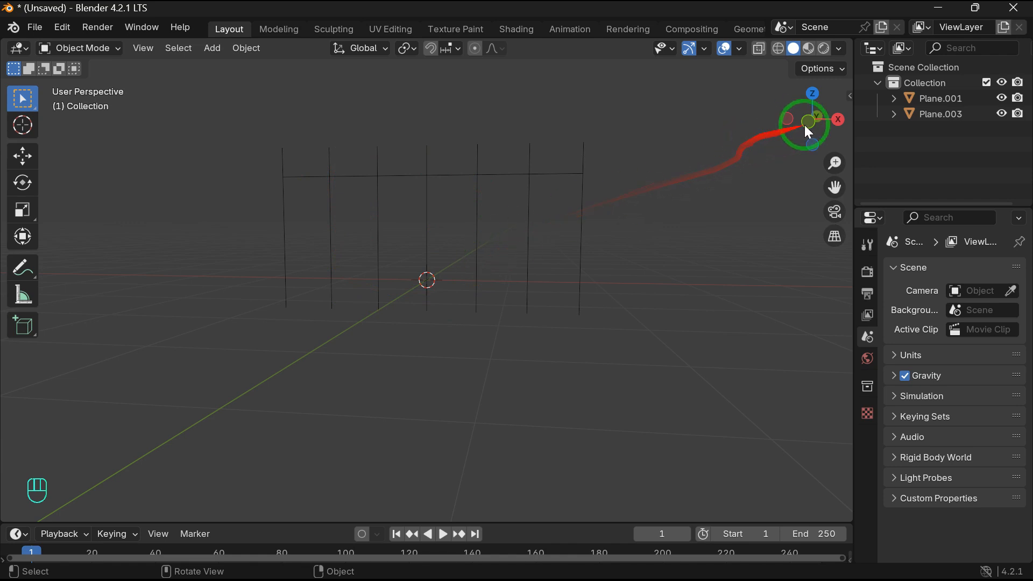
Step: Convert the horizontal rail edge object to a curve
{"action": "left_click_drag", "start_coordinate": [812, 115], "coordinate": [771, 136]}
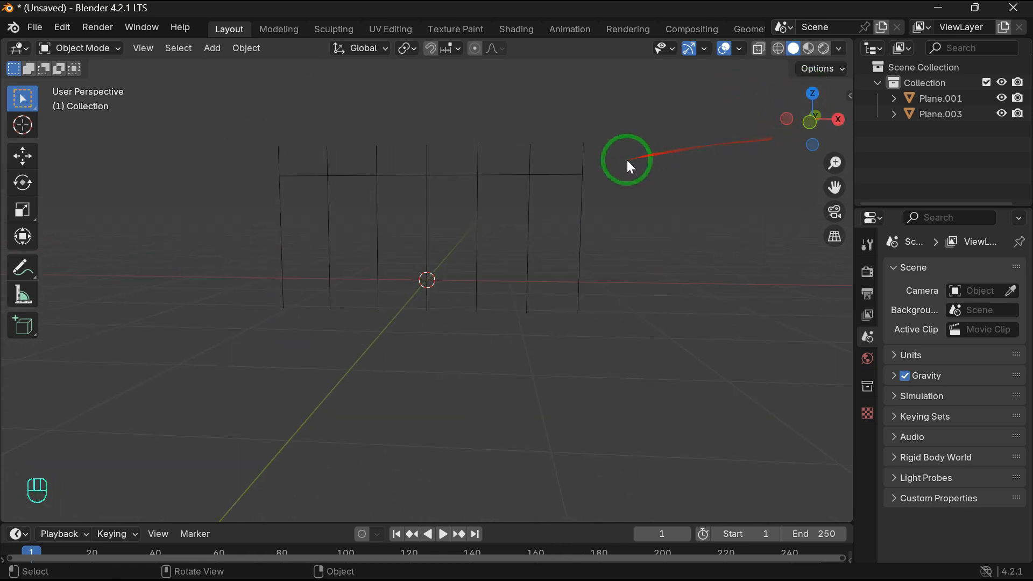
{"action": "left_click", "coordinate": [570, 173]}
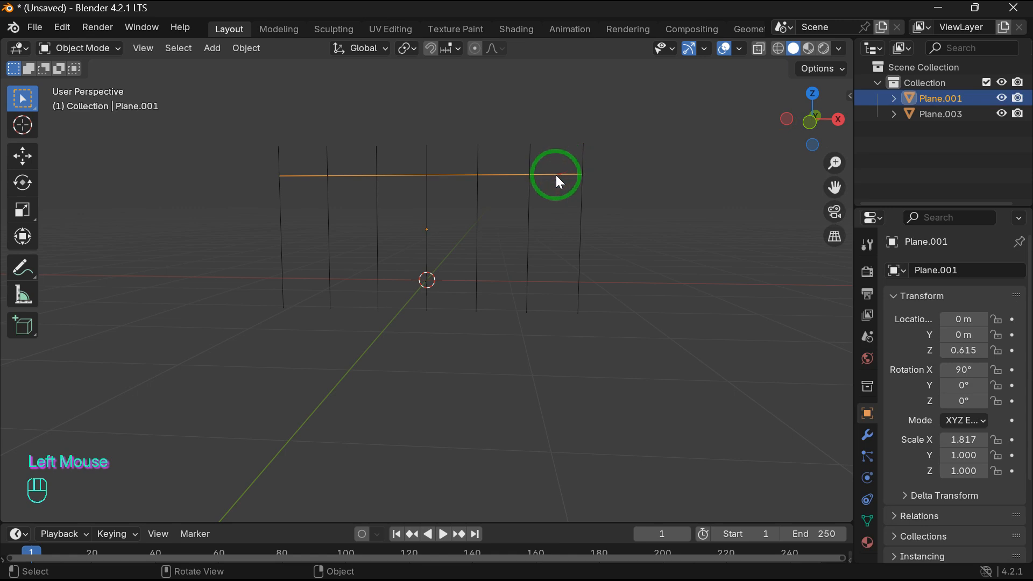
{"action": "right_click", "coordinate": [556, 175]}
{"action": "mouse_move", "coordinate": [551, 222]}
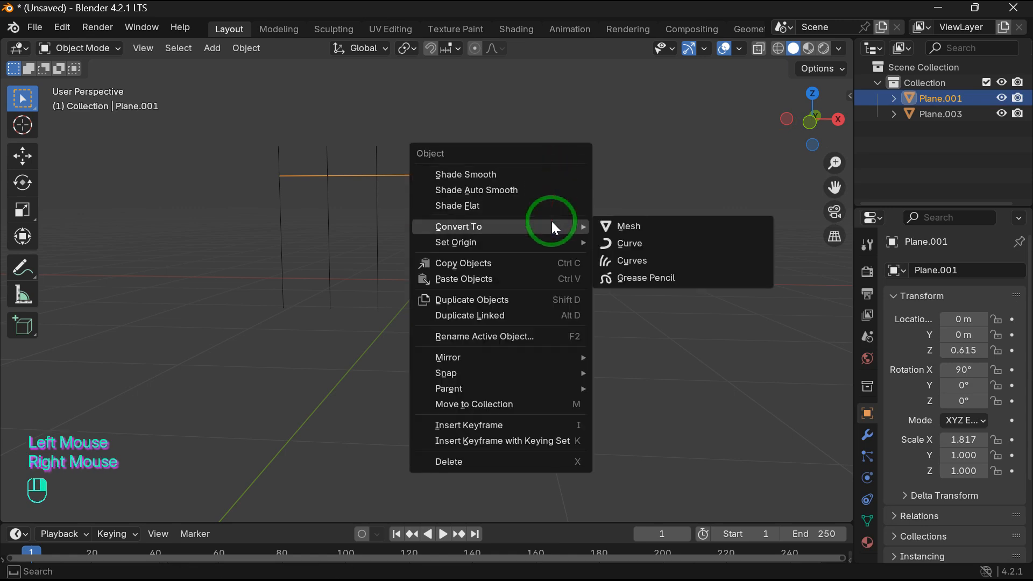
{"action": "left_click", "coordinate": [637, 243]}
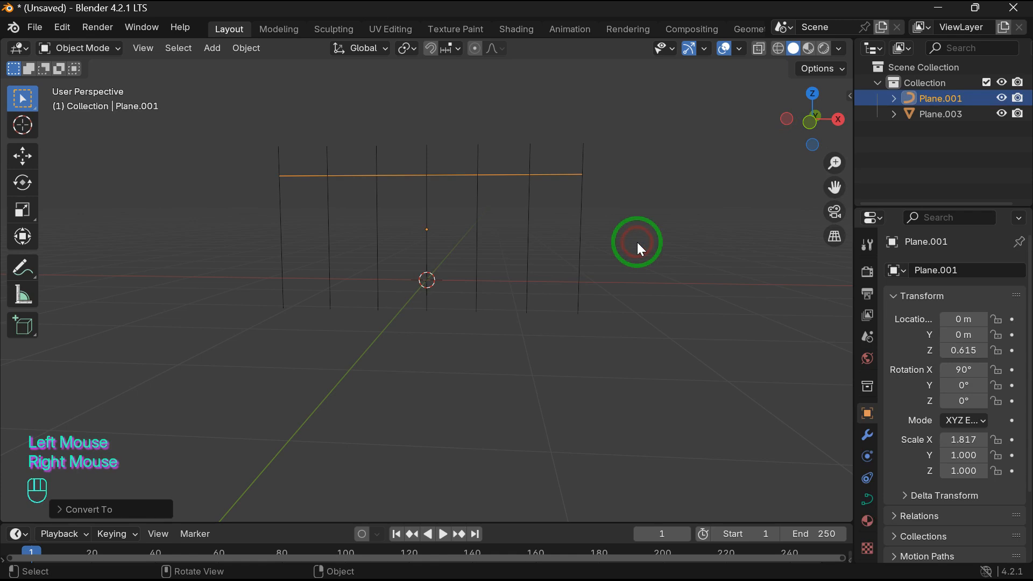
Step: Thicken the rail curve with a round bevel depth of 0.07 m and deselect it
{"action": "left_click", "coordinate": [868, 498]}
{"action": "scroll", "coordinate": [938, 420], "scroll_direction": "down", "scroll_amount": 4}
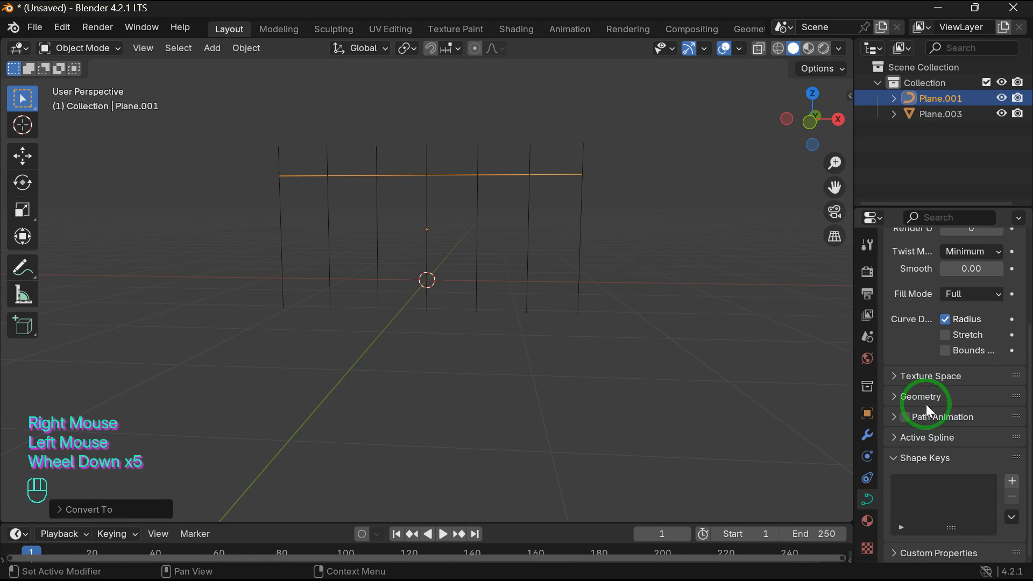
{"action": "left_click", "coordinate": [905, 401]}
{"action": "scroll", "coordinate": [943, 381], "scroll_direction": "down", "scroll_amount": 4}
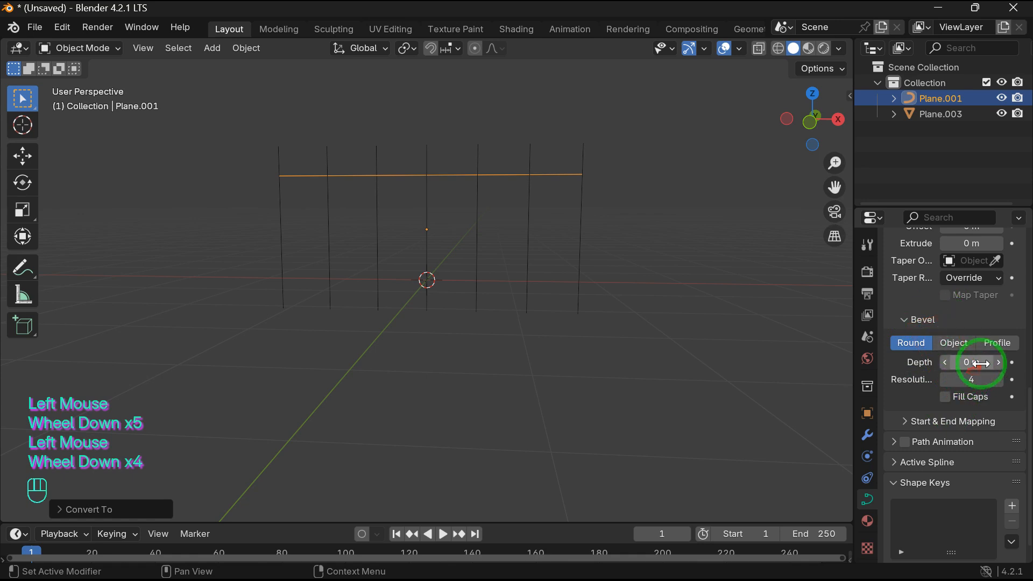
{"action": "left_click_drag", "start_coordinate": [984, 369], "coordinate": [149, 366]}
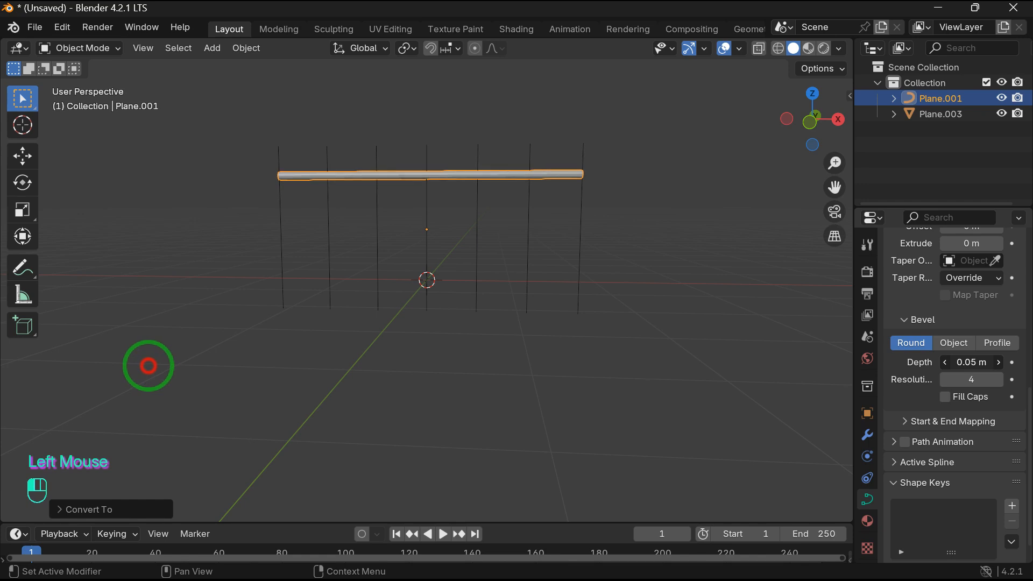
{"action": "left_click_drag", "start_coordinate": [148, 365], "coordinate": [149, 365]}
{"action": "left_click", "coordinate": [752, 300]}
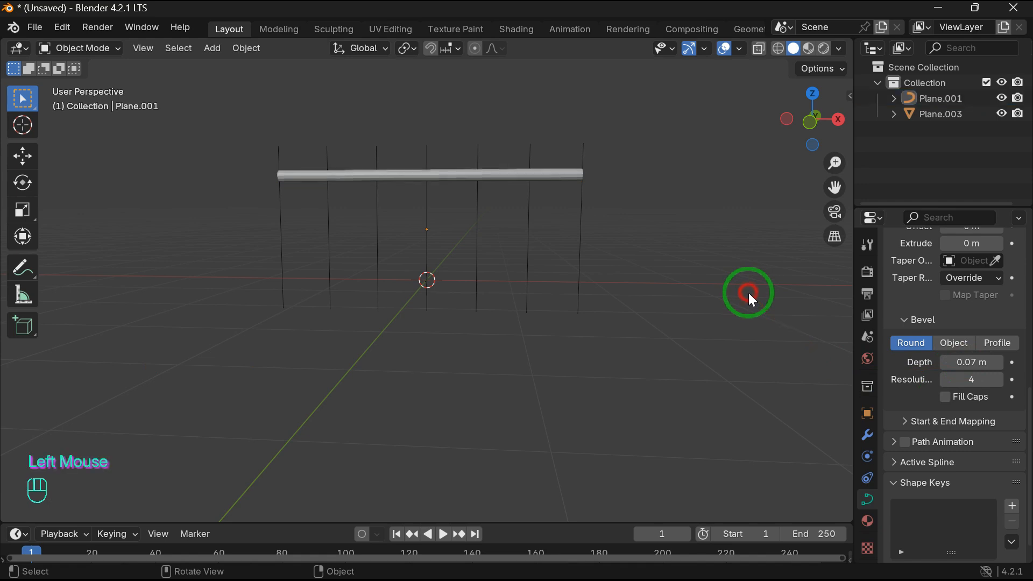
Step: Convert the vertical post edges object to a curve
{"action": "left_click", "coordinate": [580, 218]}
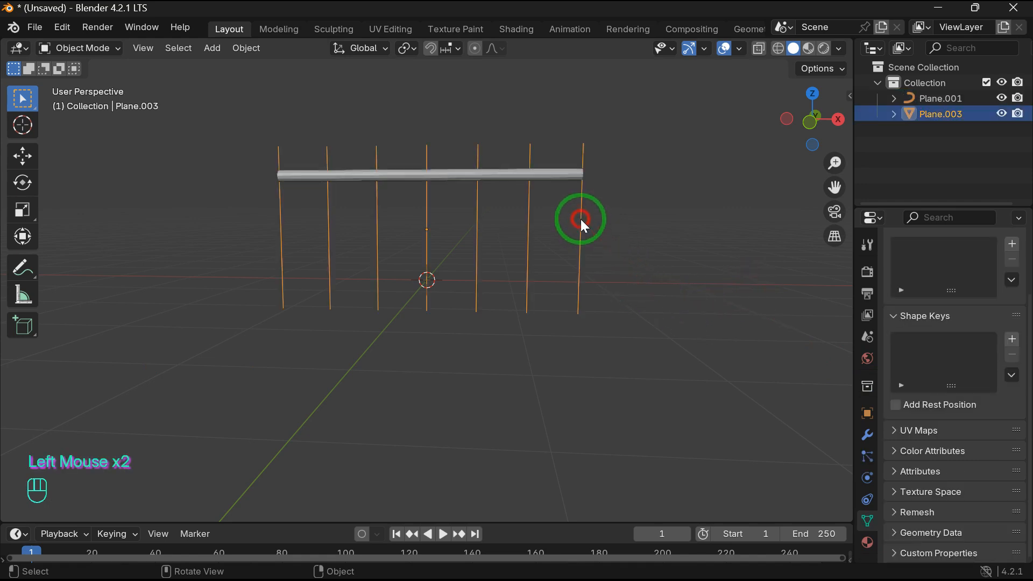
{"action": "right_click", "coordinate": [580, 218]}
{"action": "mouse_move", "coordinate": [579, 219]}
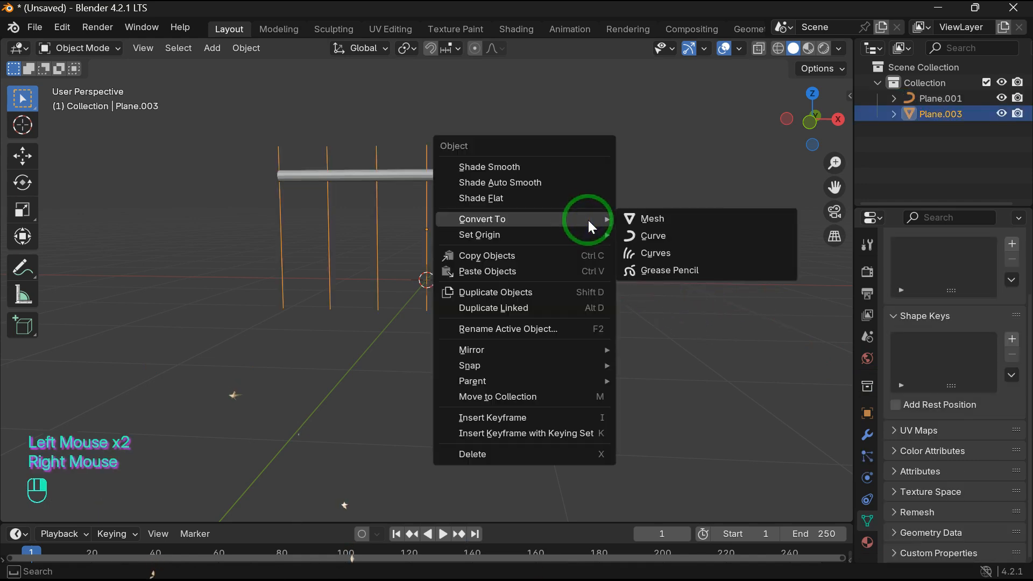
{"action": "left_click", "coordinate": [656, 235]}
Step: Thicken the post curves with a round bevel depth of 0.04 m and deselect them
{"action": "scroll", "coordinate": [935, 351], "scroll_direction": "down", "scroll_amount": 2}
{"action": "scroll", "coordinate": [934, 352], "scroll_direction": "down", "scroll_amount": 5}
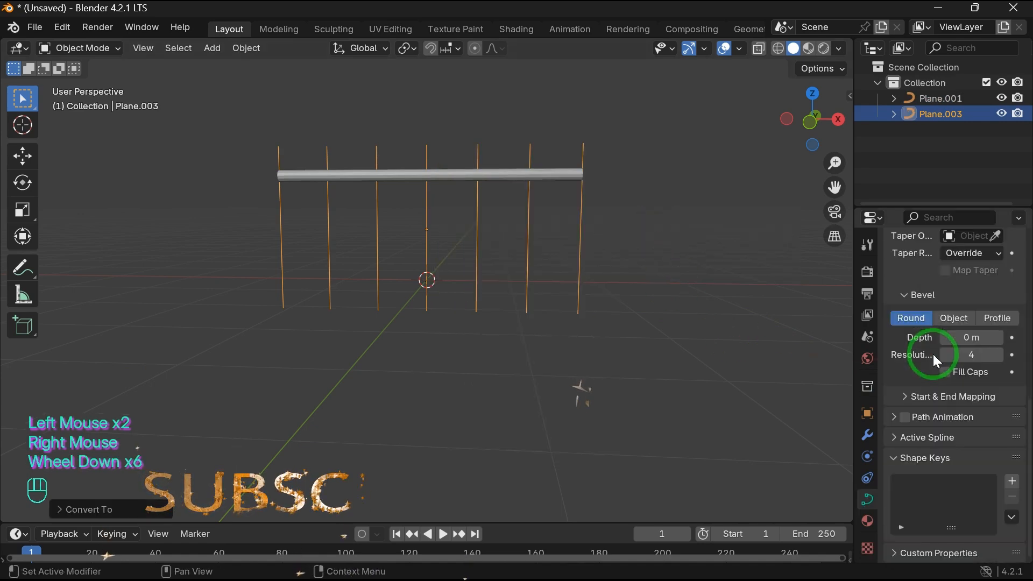
{"action": "left_click_drag", "start_coordinate": [967, 338], "coordinate": [145, 340]}
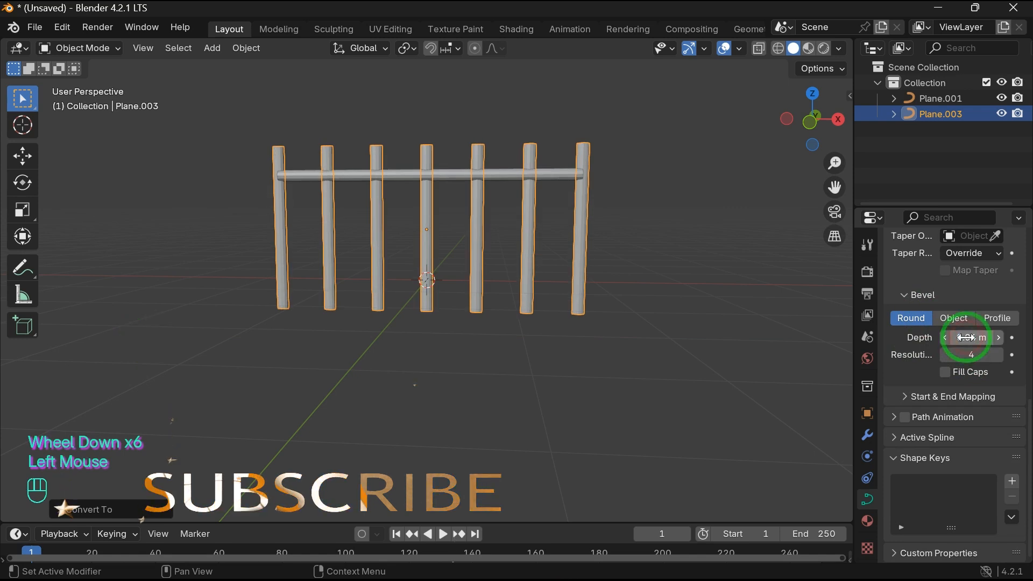
{"action": "left_click", "coordinate": [721, 282]}
Step: In wireframe Edit Mode, select the top control points of all seven posts and lower them about 0.12 m along Z
{"action": "left_click_drag", "start_coordinate": [837, 122], "coordinate": [6, 156]}
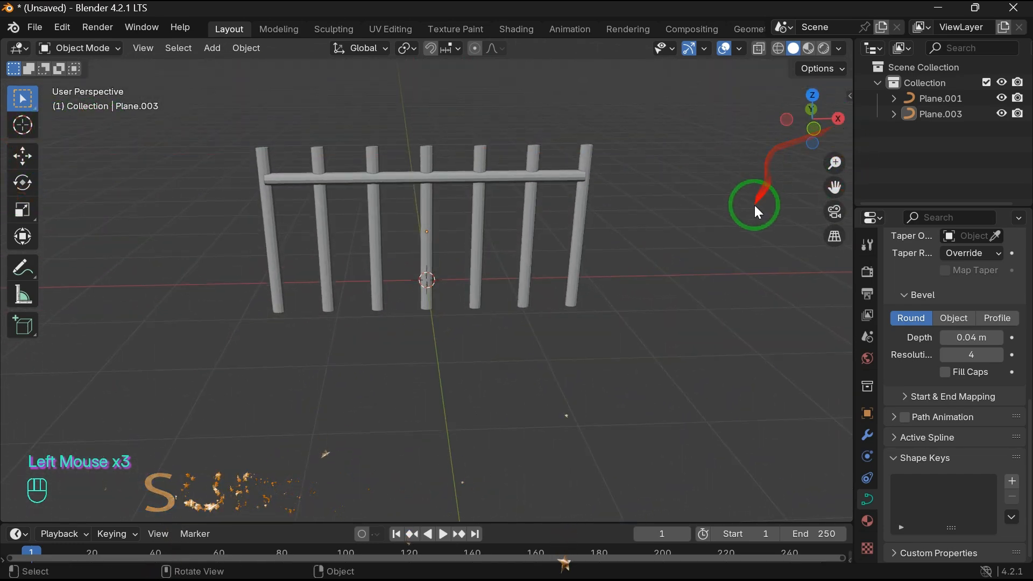
{"action": "left_click_drag", "start_coordinate": [814, 99], "coordinate": [805, 57]}
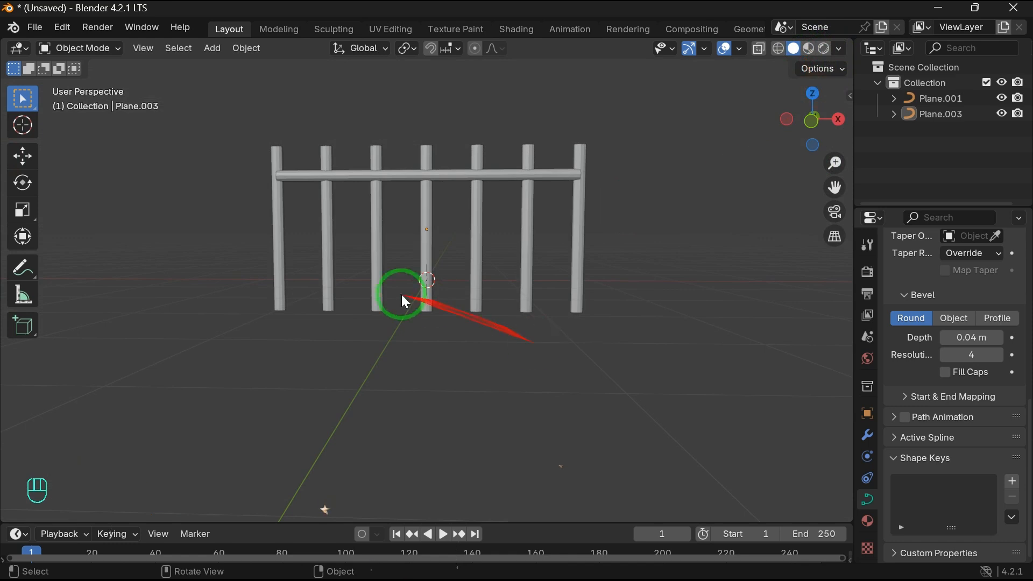
{"action": "left_click_drag", "start_coordinate": [264, 144], "coordinate": [615, 154]}
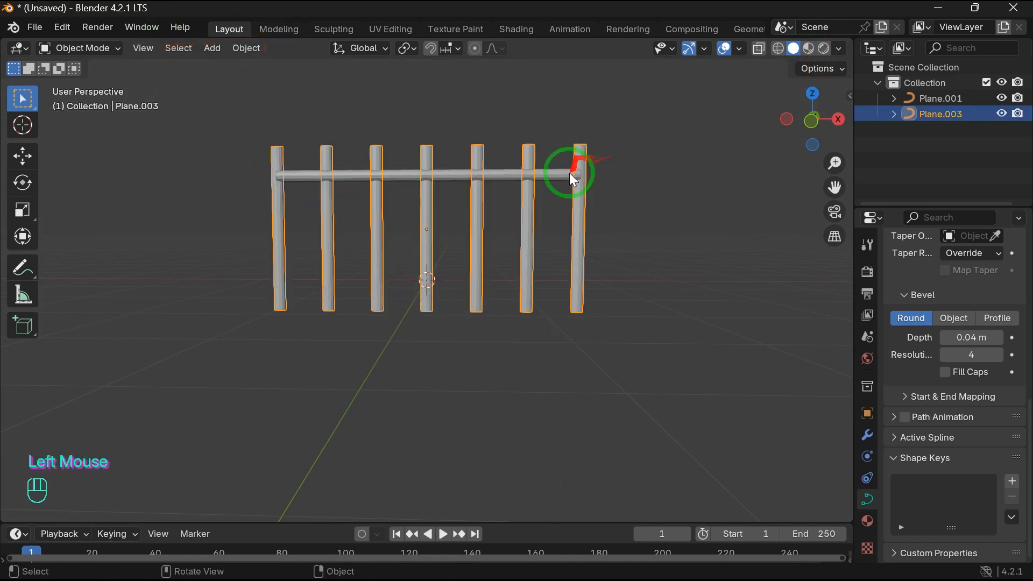
{"action": "left_click", "coordinate": [112, 49]}
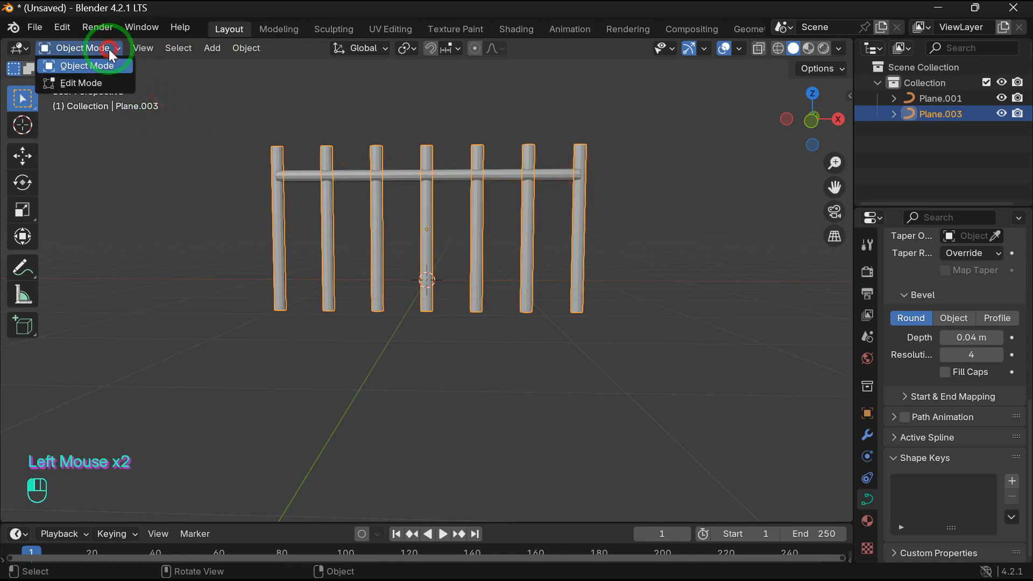
{"action": "left_click", "coordinate": [115, 87]}
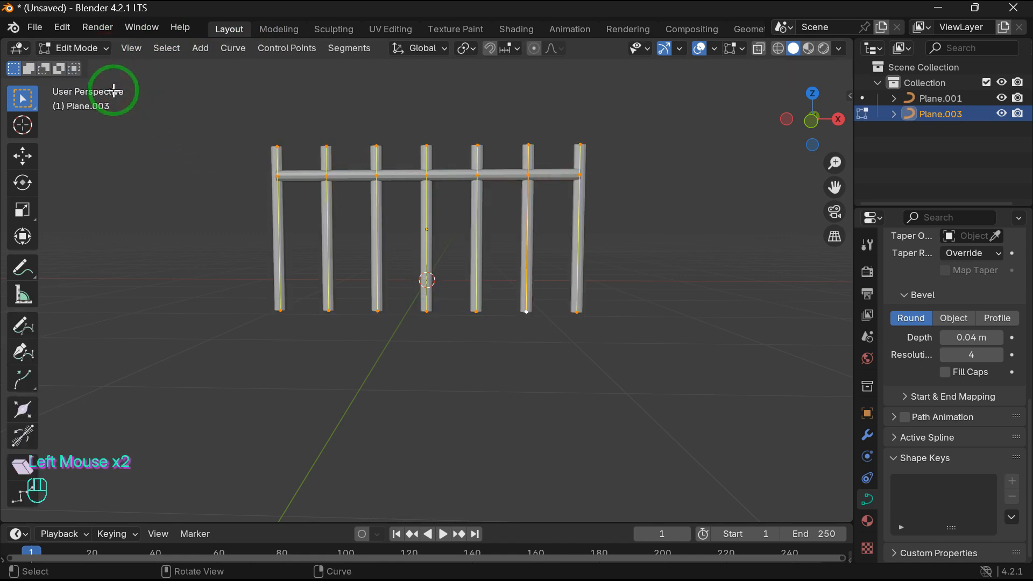
{"action": "left_click", "coordinate": [778, 53]}
{"action": "left_click_drag", "start_coordinate": [249, 119], "coordinate": [595, 159]}
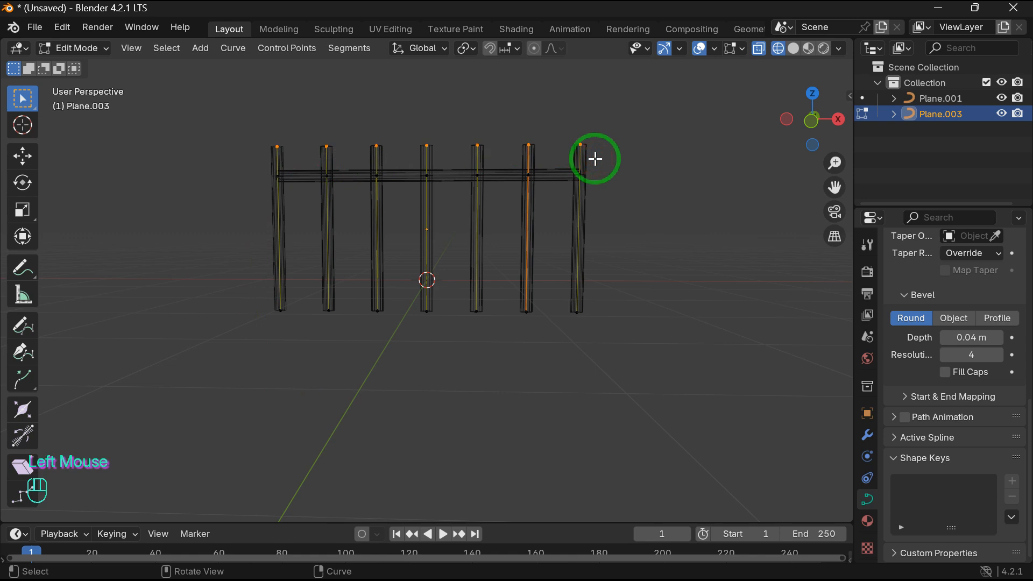
{"action": "key", "text": "g"}
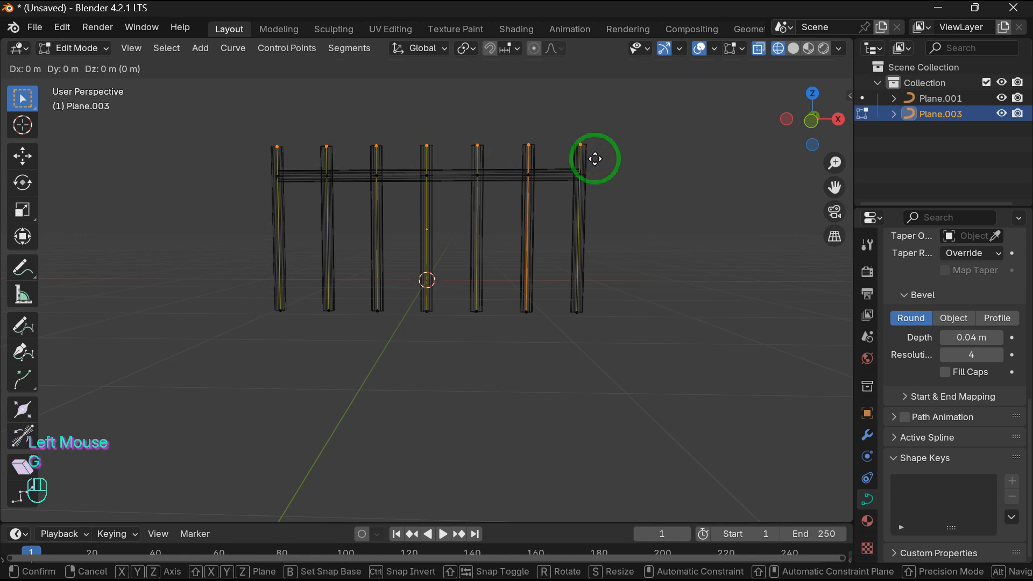
{"action": "key", "text": "z"}
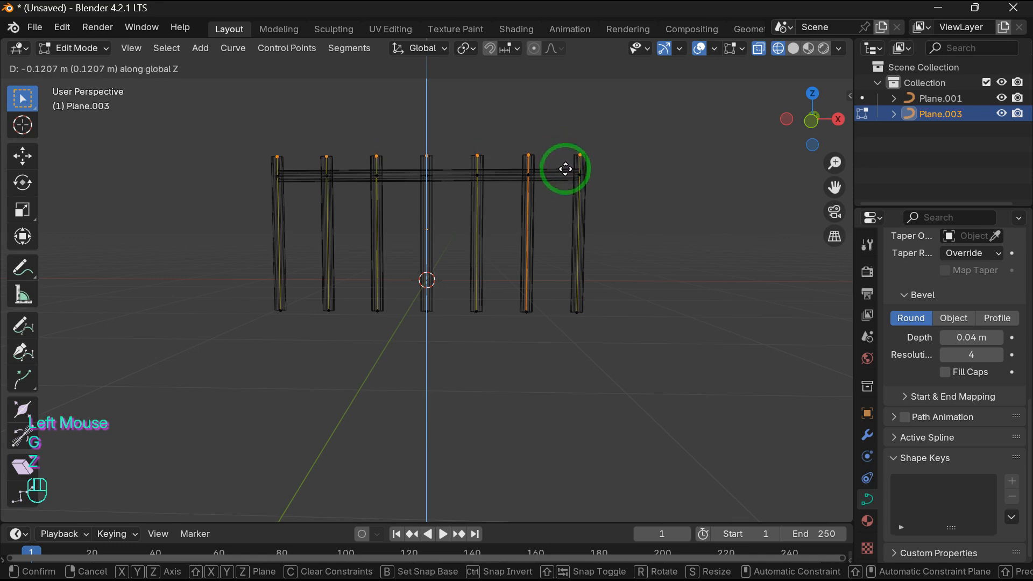
{"action": "left_click", "coordinate": [567, 168]}
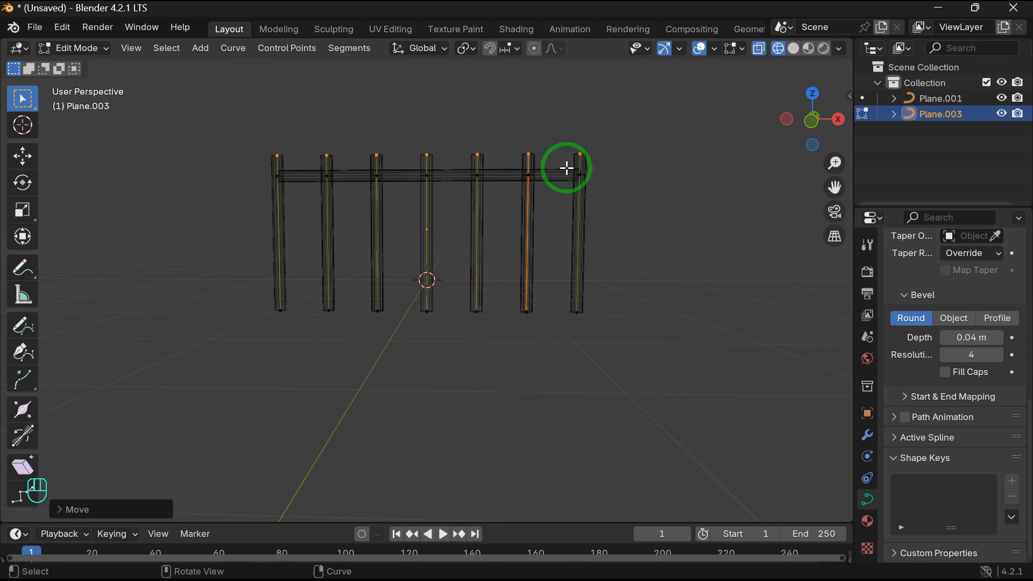
Step: Extrude the post tops about 0.12 m up along Z and fatten their radius by a factor of about 1.89
{"action": "key", "text": "e"}
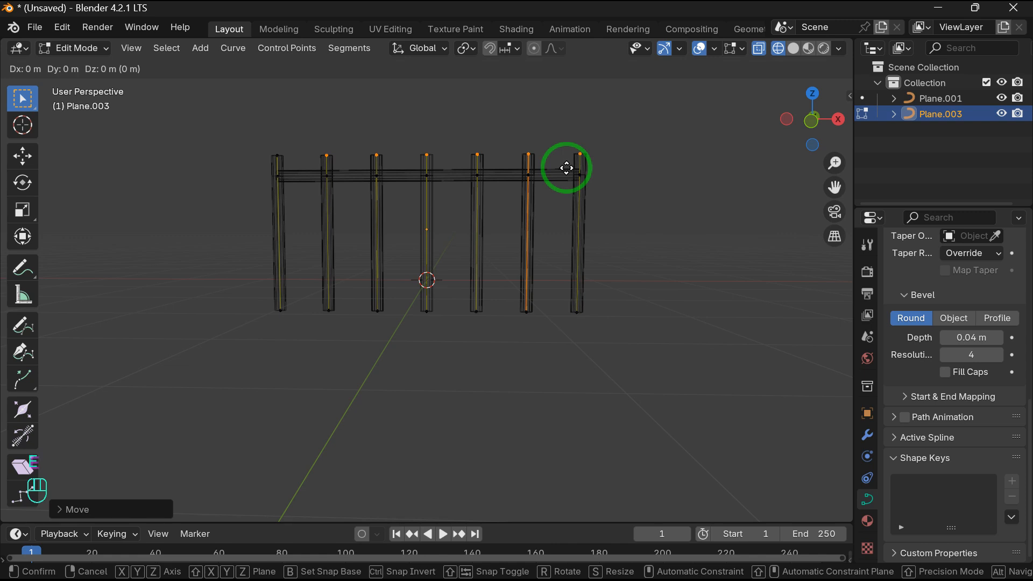
{"action": "key", "text": "z"}
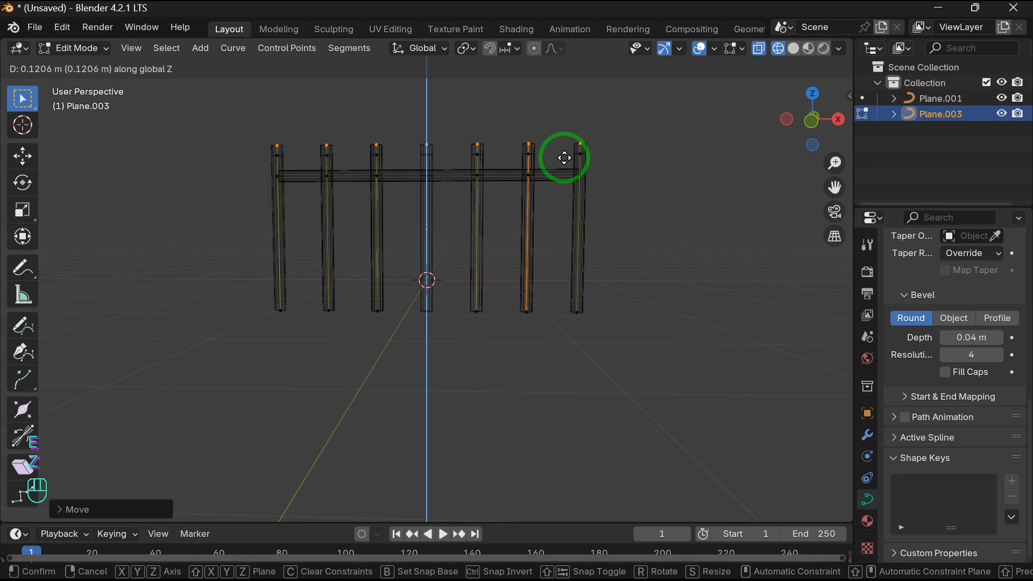
{"action": "left_click", "coordinate": [564, 157]}
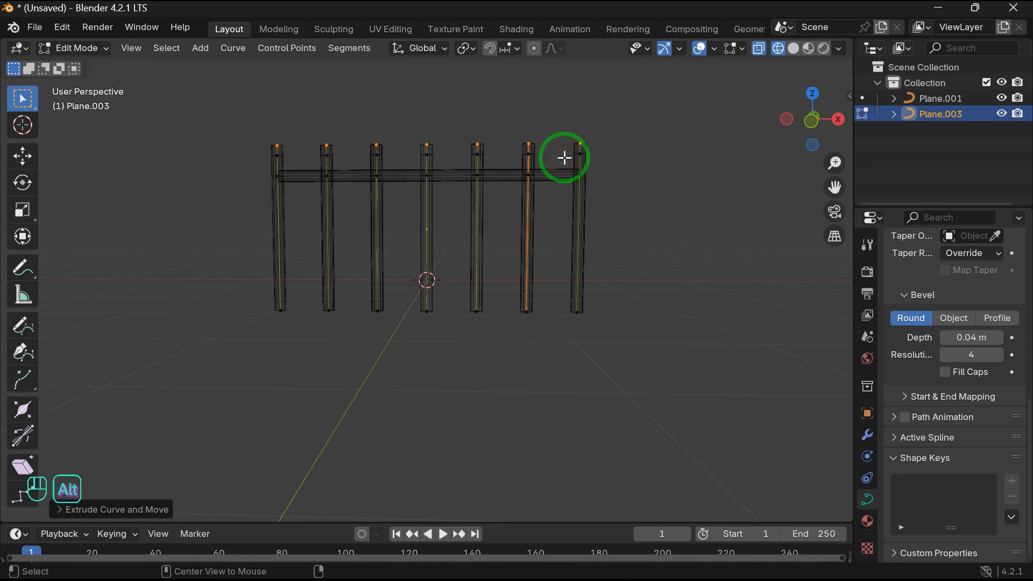
{"action": "key", "text": "alt+s"}
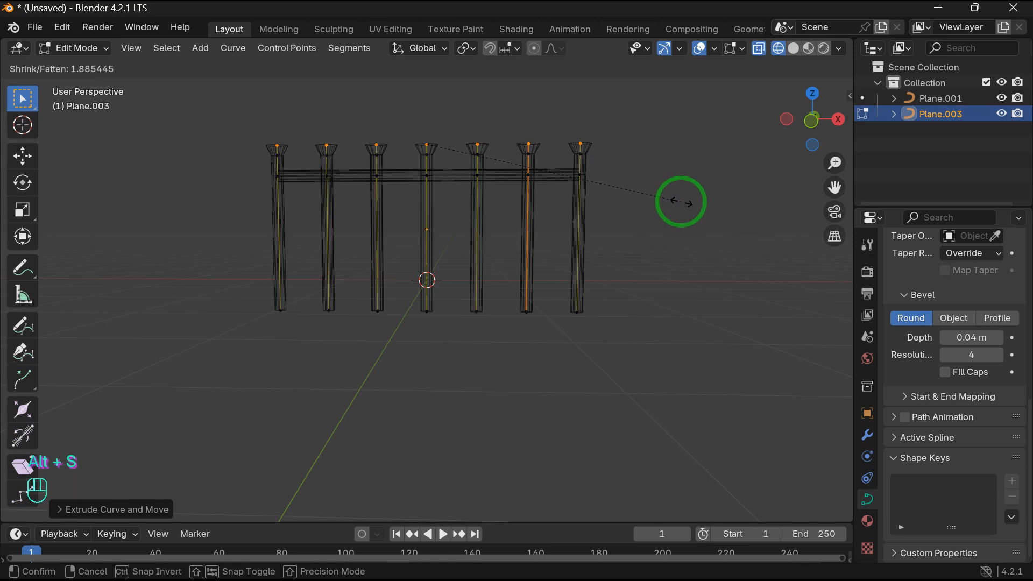
{"action": "left_click", "coordinate": [681, 202]}
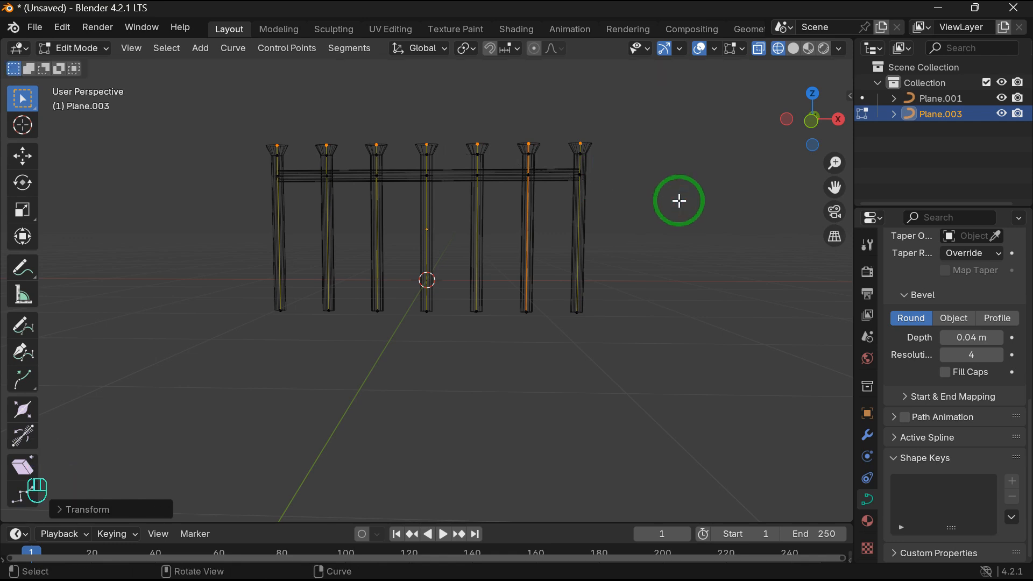
Step: Extrude the flared post tops about 0.26 m up along Z, shrink the tips to about 0.1 as spear points, and restore solid shading
{"action": "key", "text": "e"}
{"action": "key", "text": "z"}
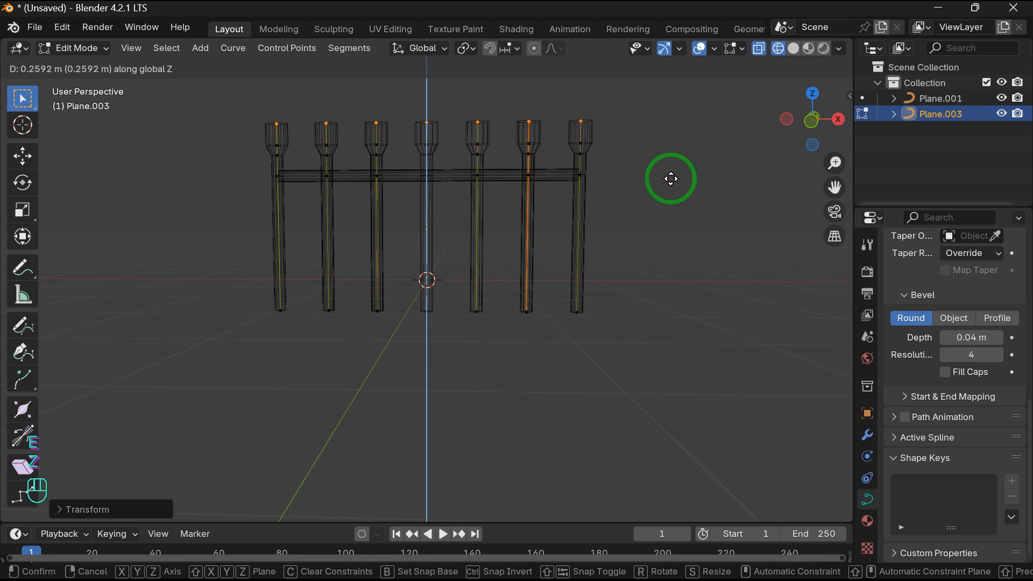
{"action": "left_click", "coordinate": [671, 179]}
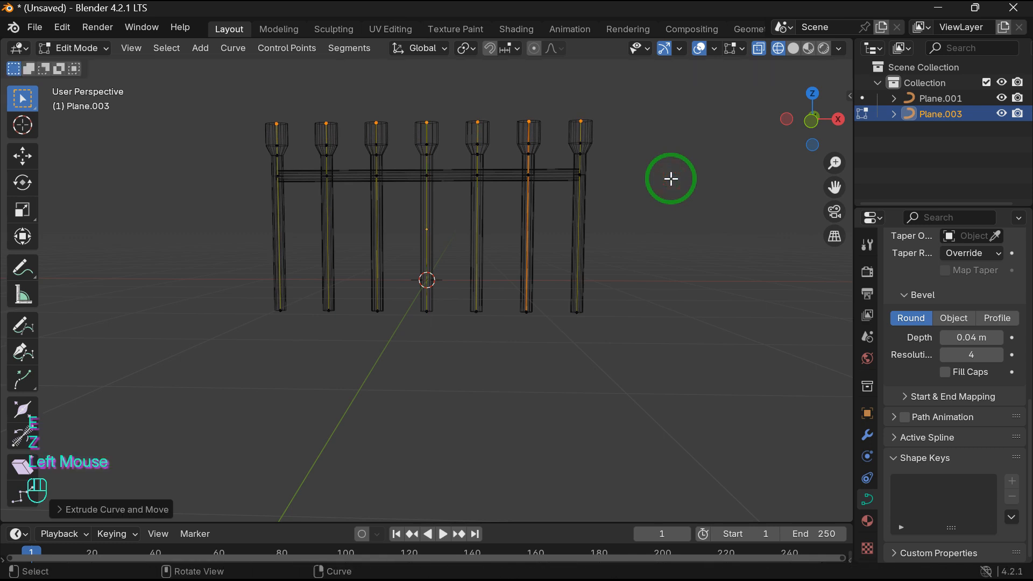
{"action": "left_click", "coordinate": [595, 136], "text": "alt"}
{"action": "key", "text": "alt+s"}
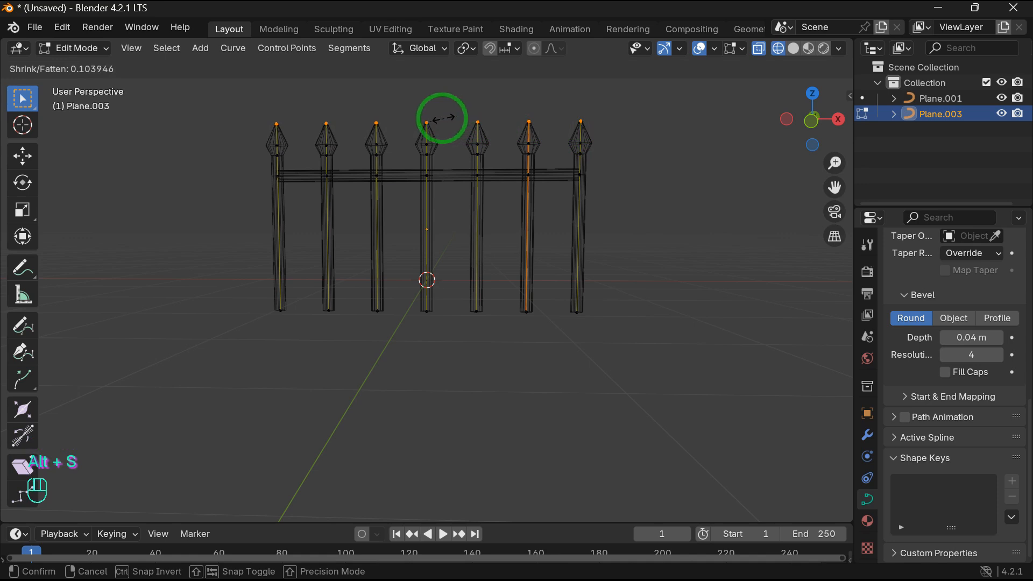
{"action": "left_click", "coordinate": [441, 117]}
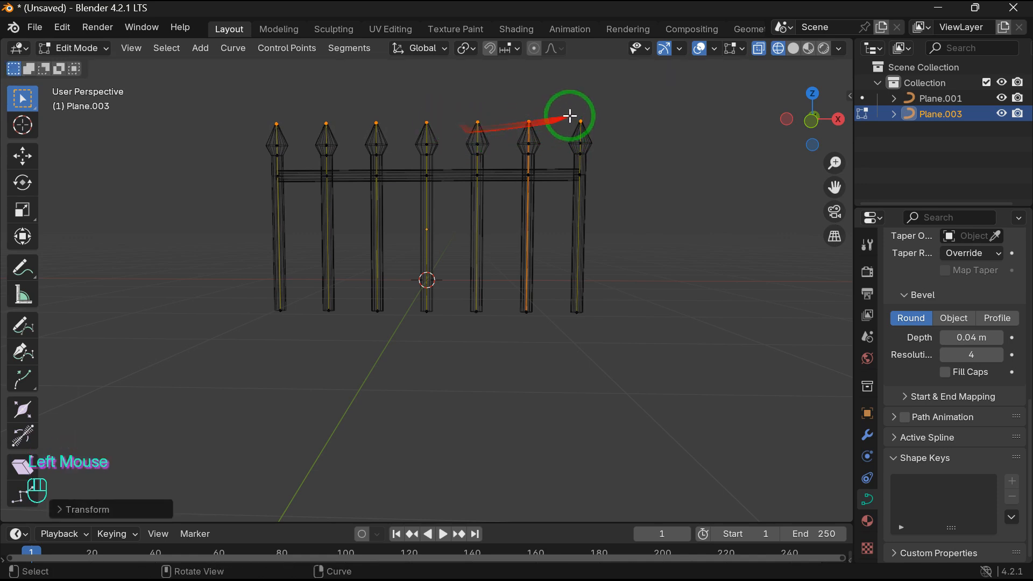
{"action": "left_click", "coordinate": [794, 49]}
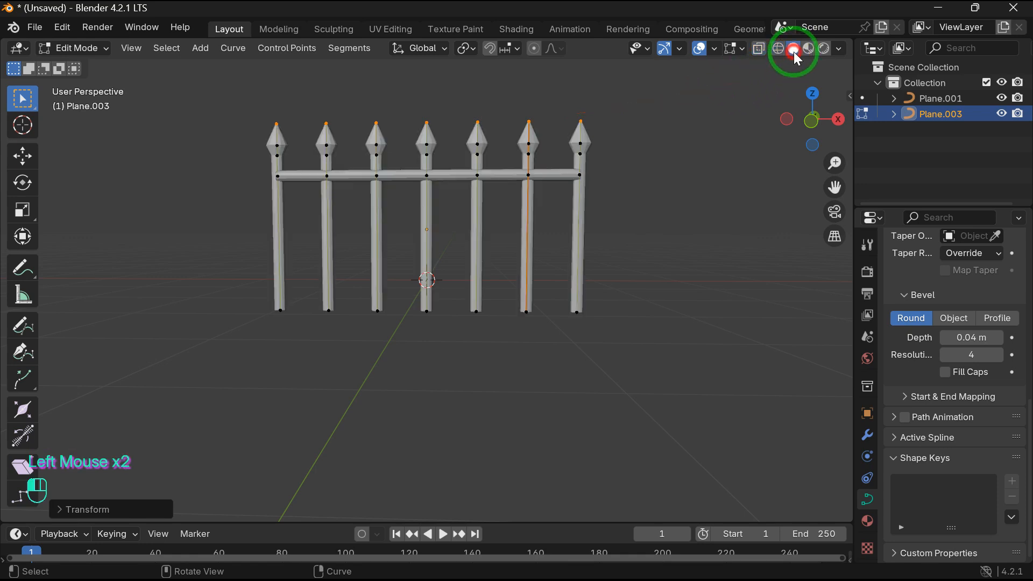
Step: Search the online asset library's materials for "wooden"
{"action": "mouse_move", "coordinate": [843, 123]}
{"action": "left_mouse_down"}
{"action": "mouse_move", "coordinate": [706, 170]}
{"action": "mouse_move", "coordinate": [704, 205]}
{"action": "mouse_move", "coordinate": [673, 233]}
{"action": "mouse_move", "coordinate": [554, 228]}
{"action": "mouse_move", "coordinate": [528, 182]}
{"action": "mouse_move", "coordinate": [526, 160]}
{"action": "mouse_move", "coordinate": [540, 152]}
{"action": "mouse_move", "coordinate": [599, 171]}
{"action": "mouse_move", "coordinate": [752, 156]}
{"action": "mouse_move", "coordinate": [823, 140]}
{"action": "mouse_move", "coordinate": [825, 123]}
{"action": "mouse_move", "coordinate": [812, 116]}
{"action": "mouse_move", "coordinate": [843, 138]}
{"action": "left_mouse_up"}
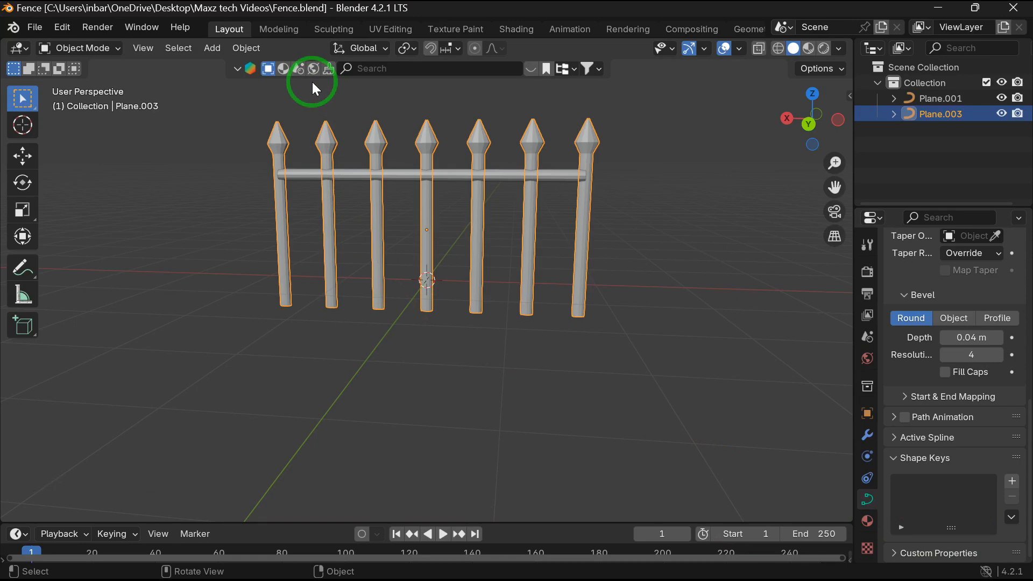
{"action": "left_click", "coordinate": [284, 67]}
{"action": "left_click", "coordinate": [380, 63]}
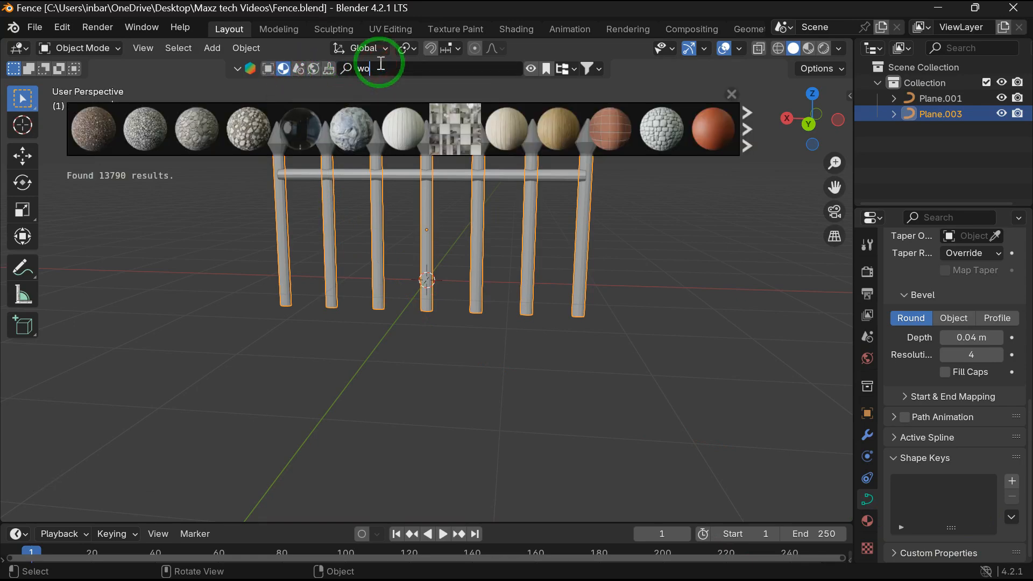
{"action": "type", "text": "wooden"}
{"action": "key", "text": "Return"}
Step: Browse further through the material results, apply the grey lattice material to the fence posts, and show the viewport in Material Preview
{"action": "mouse_move", "coordinate": [712, 147]}
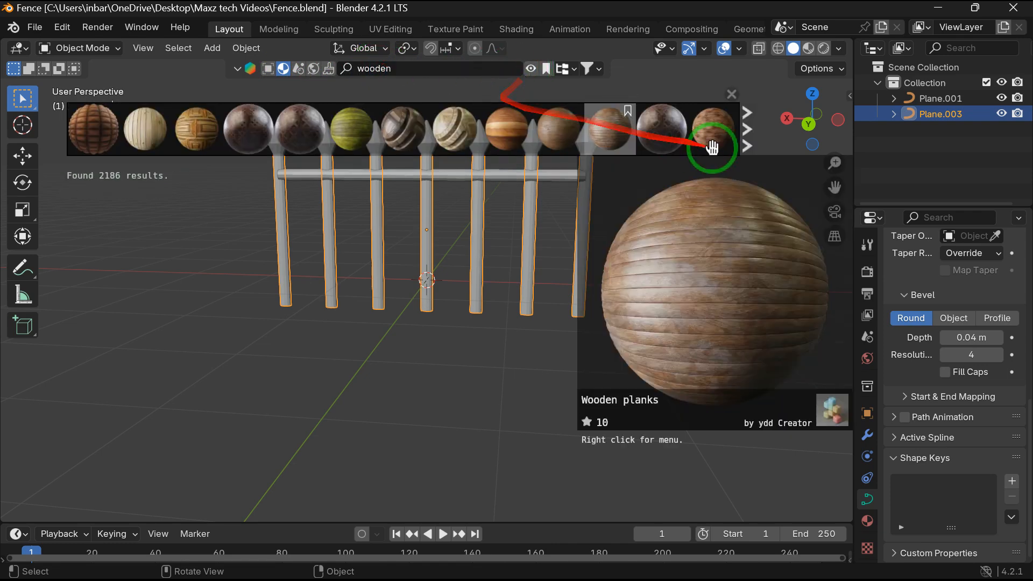
{"action": "left_click", "coordinate": [752, 131]}
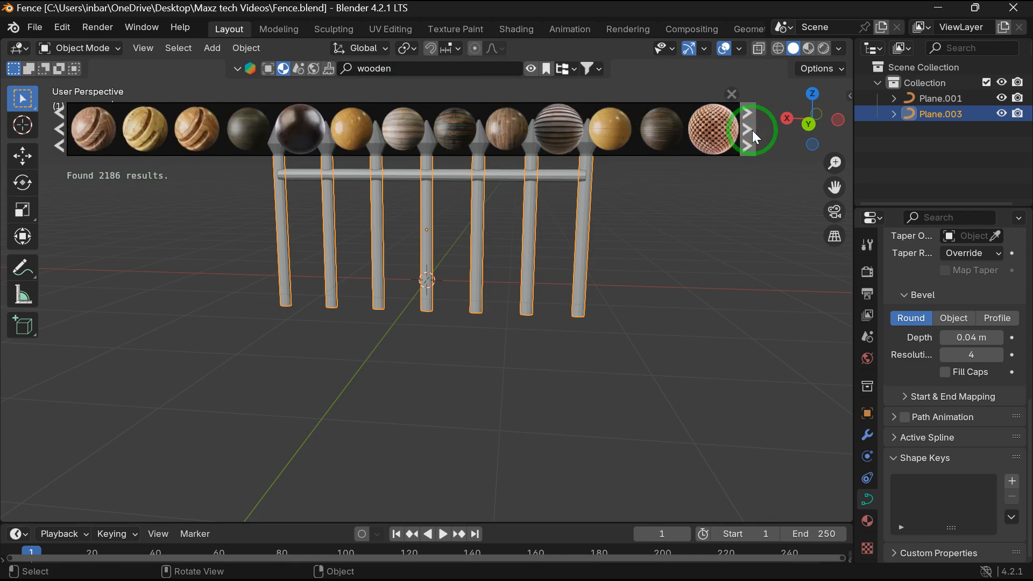
{"action": "left_click", "coordinate": [753, 130]}
{"action": "left_click", "coordinate": [753, 130]}
{"action": "left_click", "coordinate": [752, 130]}
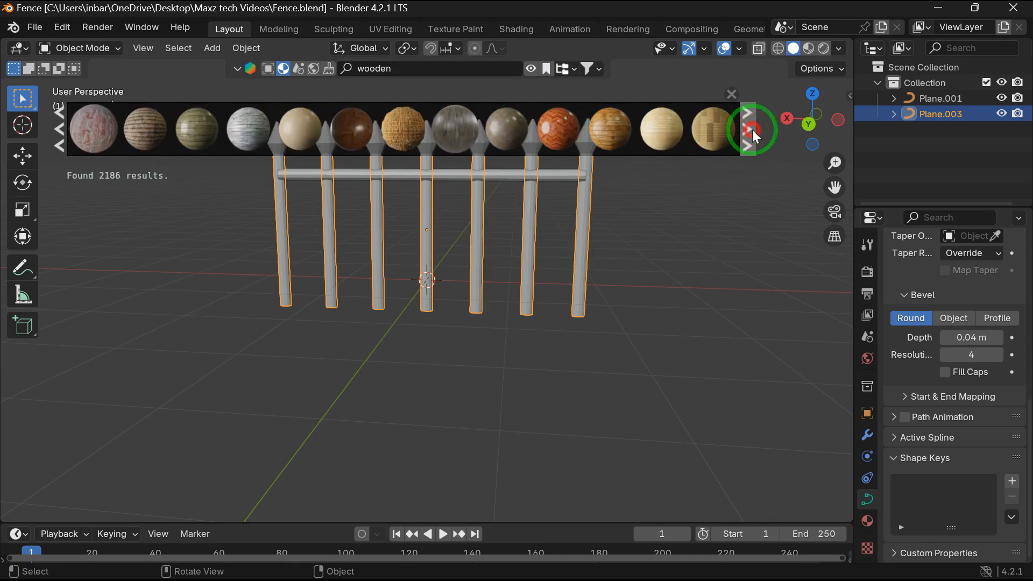
{"action": "left_click", "coordinate": [752, 131]}
{"action": "left_click", "coordinate": [753, 131]}
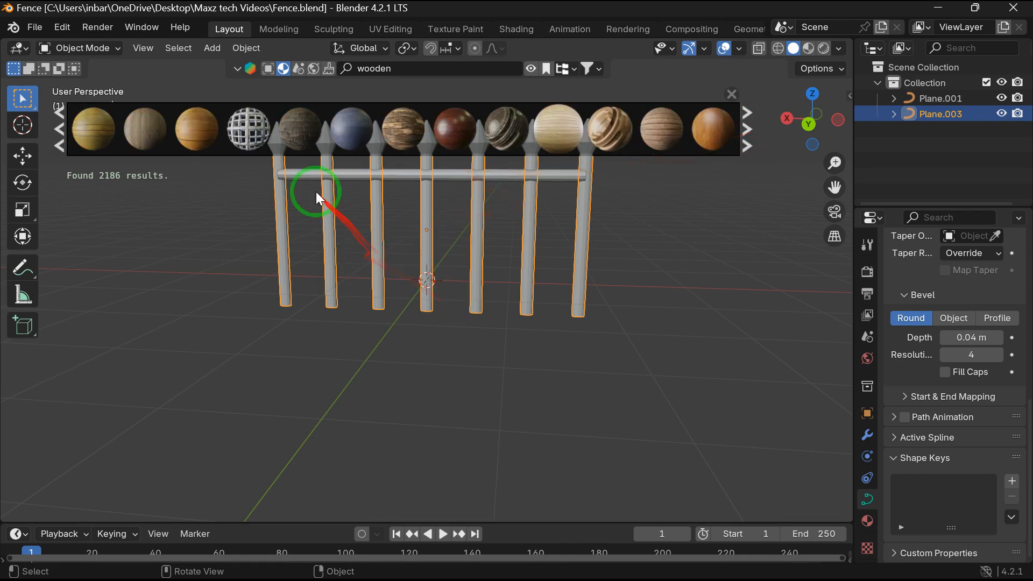
{"action": "left_click_drag", "start_coordinate": [831, 187], "coordinate": [820, 281]}
{"action": "left_click_drag", "start_coordinate": [247, 133], "coordinate": [313, 242]}
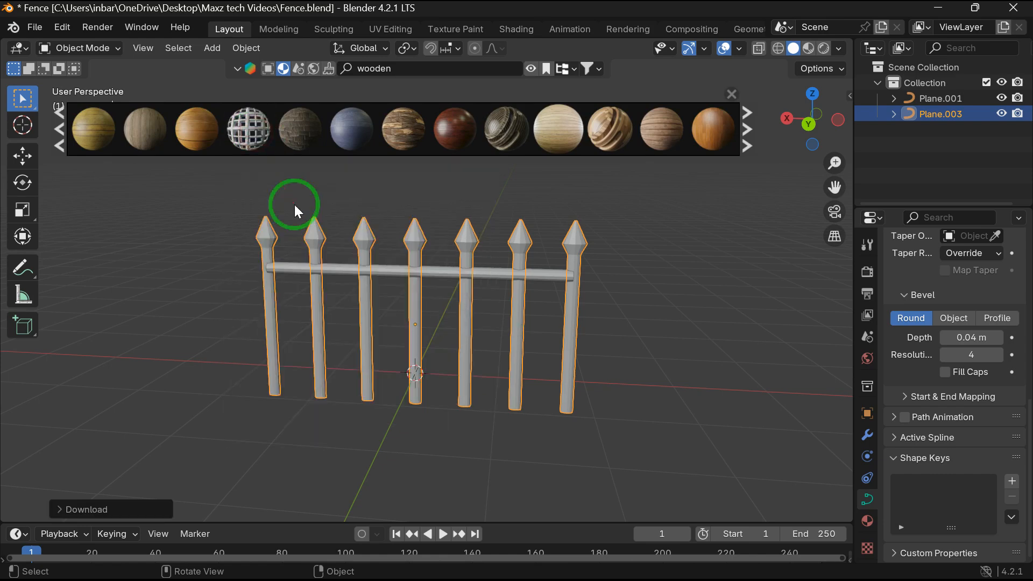
{"action": "left_click", "coordinate": [809, 48]}
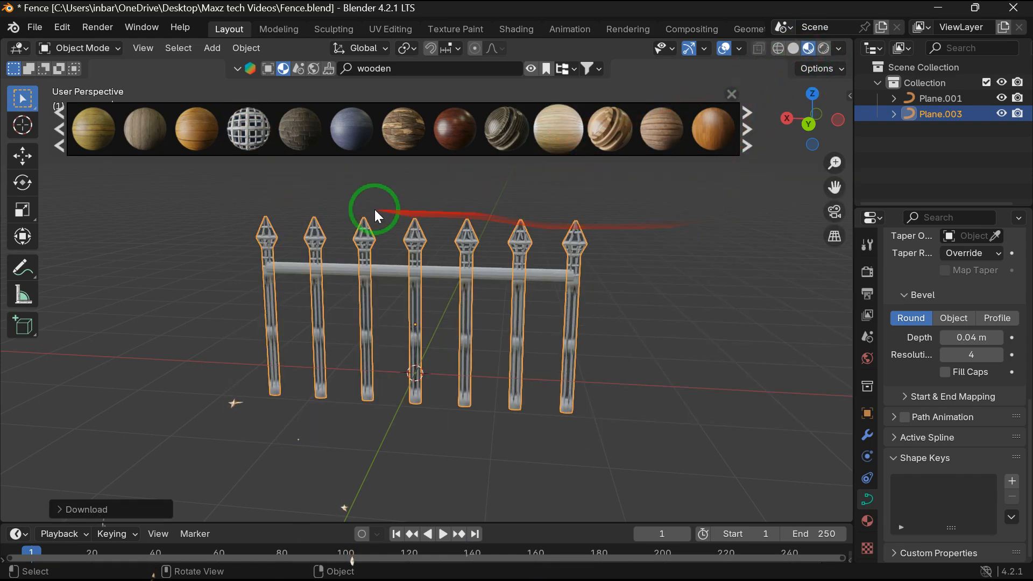
Step: Apply the same grey lattice material to the horizontal rail and close the asset library results and search bar
{"action": "scroll", "coordinate": [380, 222], "scroll_direction": "up", "scroll_amount": 5}
{"action": "left_click", "coordinate": [352, 279]}
{"action": "left_click", "coordinate": [701, 153]}
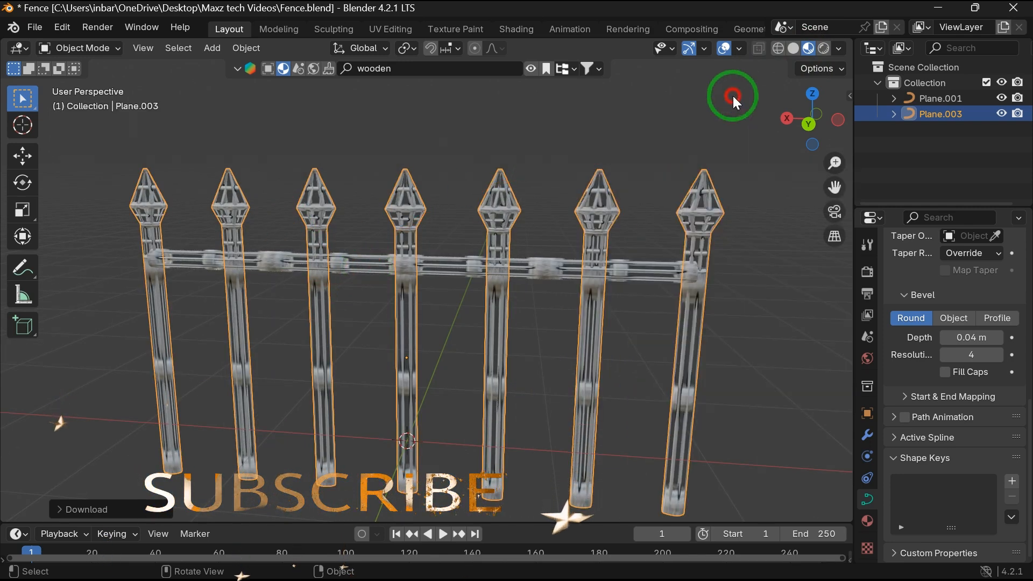
{"action": "scroll", "coordinate": [651, 228], "scroll_direction": "up", "scroll_amount": 1}
{"action": "left_click", "coordinate": [252, 72]}
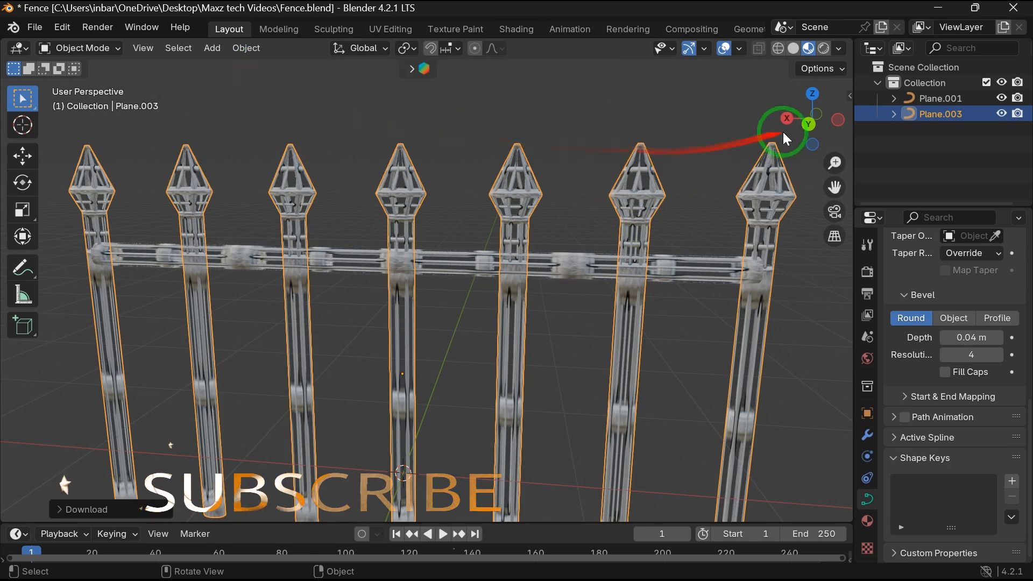
Step: Examine the fence and its lattice material from several viewing angles
{"action": "left_click_drag", "start_coordinate": [812, 111], "coordinate": [831, 184]}
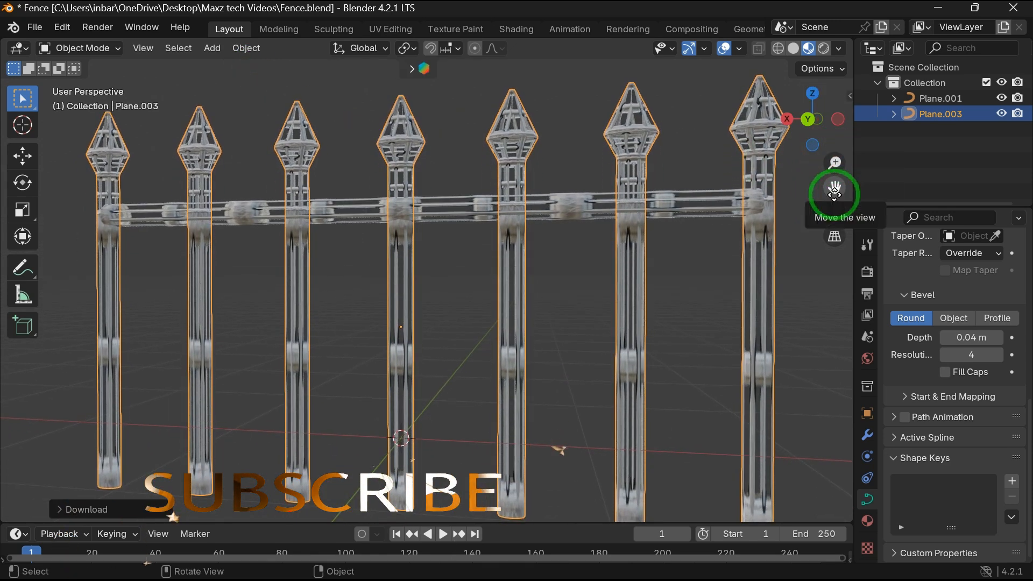
{"action": "mouse_move", "coordinate": [816, 120]}
{"action": "left_mouse_down"}
{"action": "mouse_move", "coordinate": [819, 134]}
{"action": "mouse_move", "coordinate": [784, 150]}
{"action": "mouse_move", "coordinate": [11, 122]}
{"action": "mouse_move", "coordinate": [19, 141]}
{"action": "mouse_move", "coordinate": [795, 156]}
{"action": "mouse_move", "coordinate": [849, 139]}
{"action": "mouse_move", "coordinate": [840, 142]}
{"action": "mouse_move", "coordinate": [831, 118]}
{"action": "left_mouse_up"}
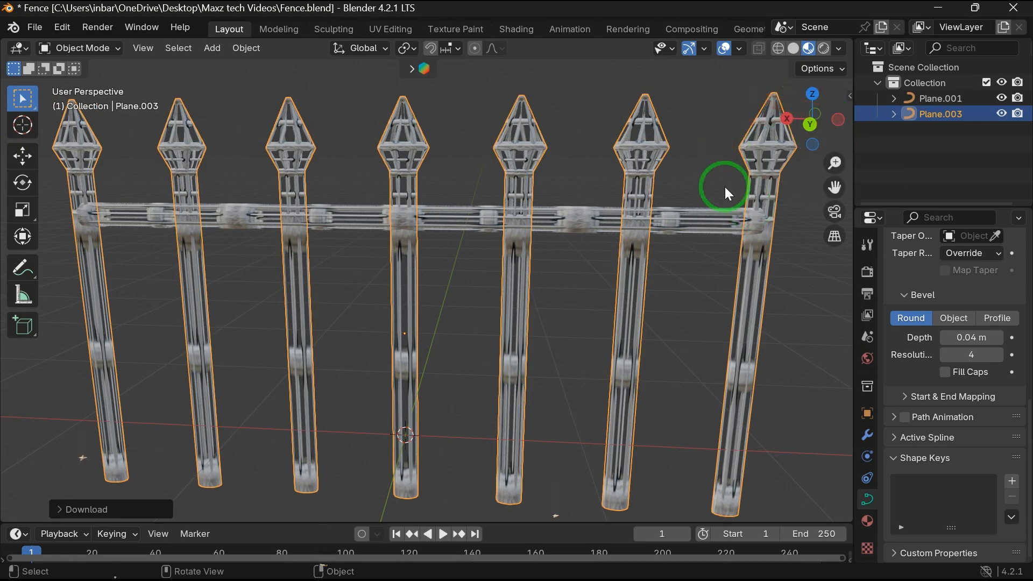
{"action": "left_click_drag", "start_coordinate": [811, 141], "coordinate": [473, 120]}
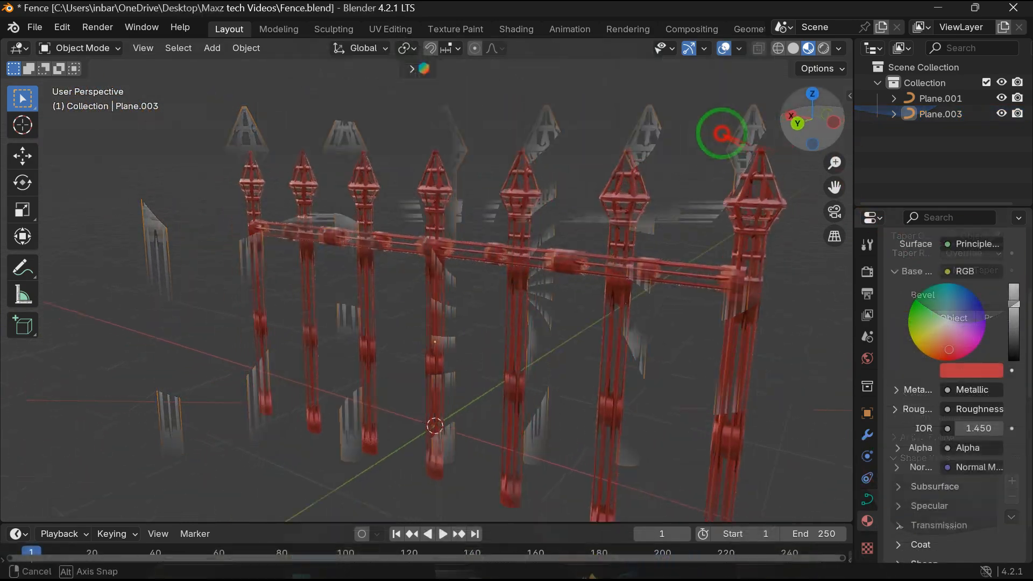
{"action": "left_click_drag", "start_coordinate": [721, 134], "coordinate": [420, 143]}
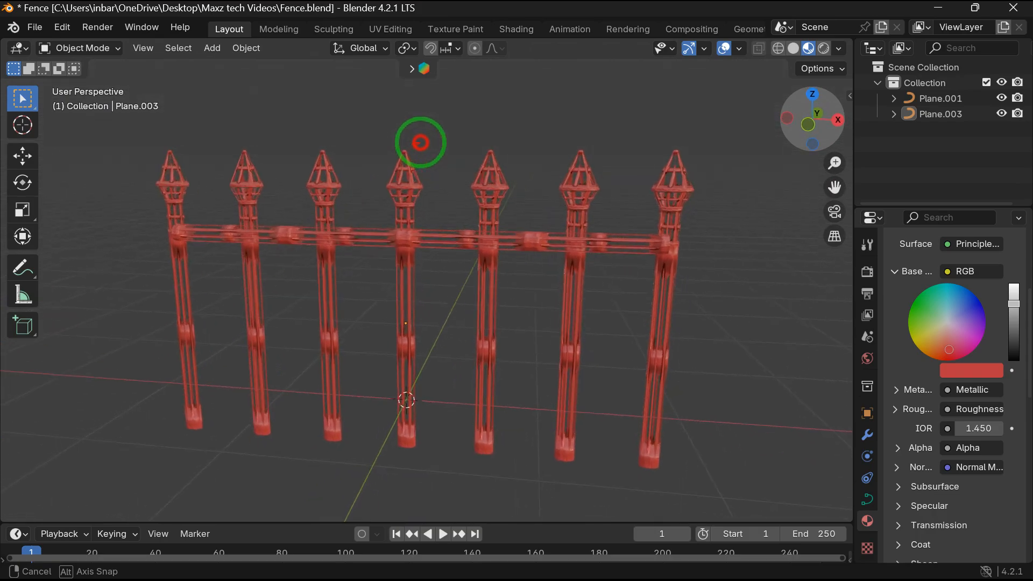